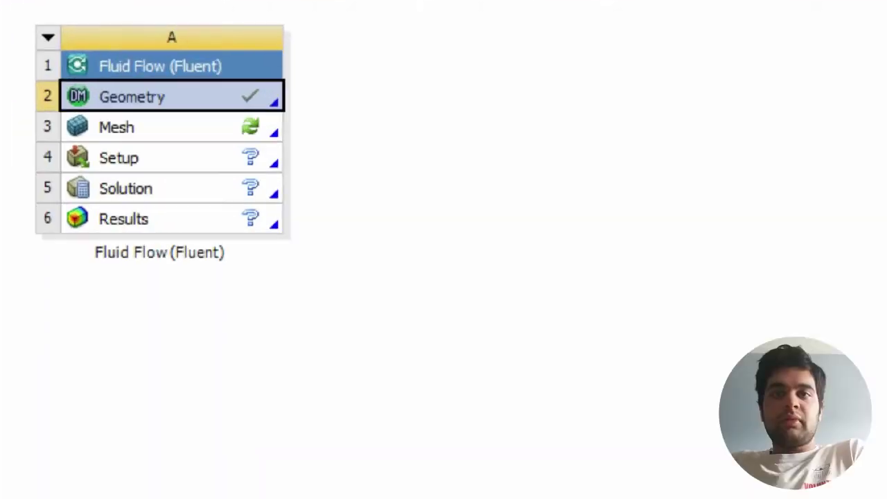
# - Open the geometry in DesignModeler and set the airfoil surface body's Fluid/Solid property to Fluid
pyautogui.rightClick(264, 114)
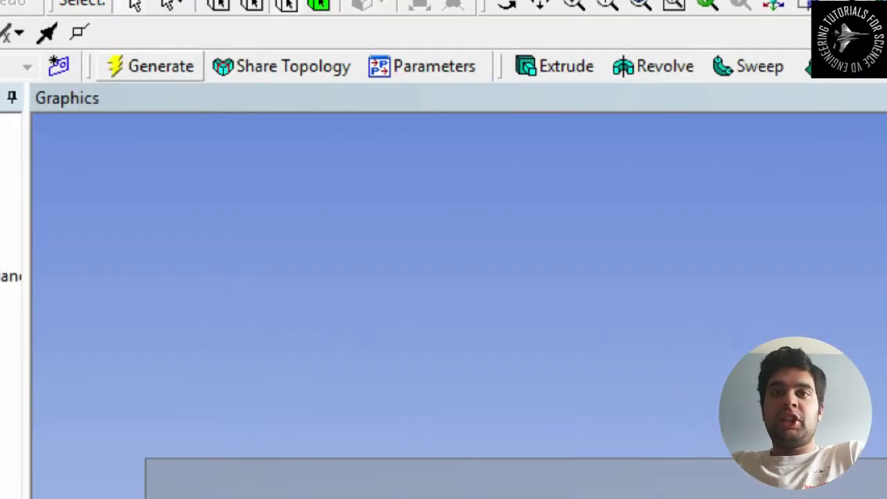
pyautogui.click(78, 120)
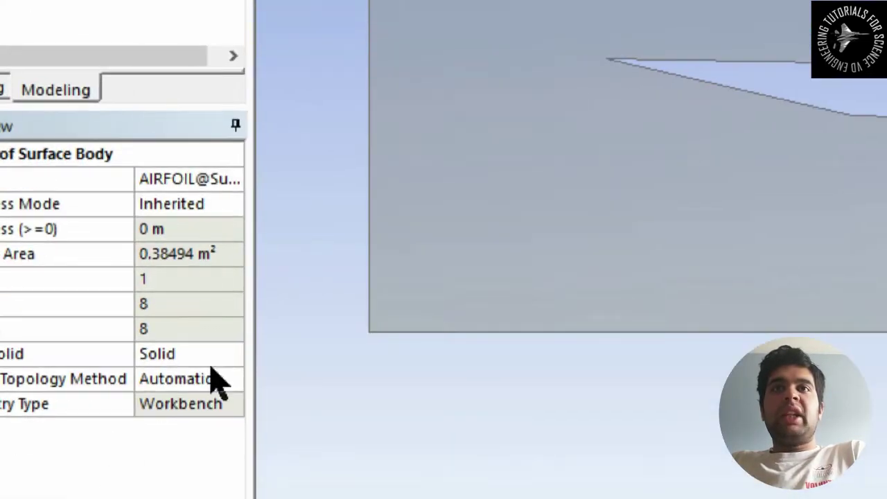
pyautogui.click(313, 355)
pyautogui.click(281, 374)
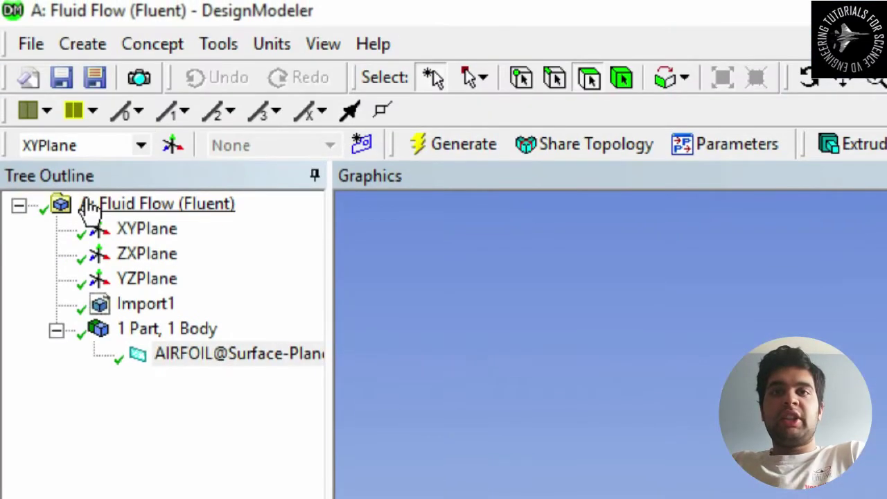
# - Create a new sketch on the XY plane and switch to the sketching tools
pyautogui.click(124, 230)
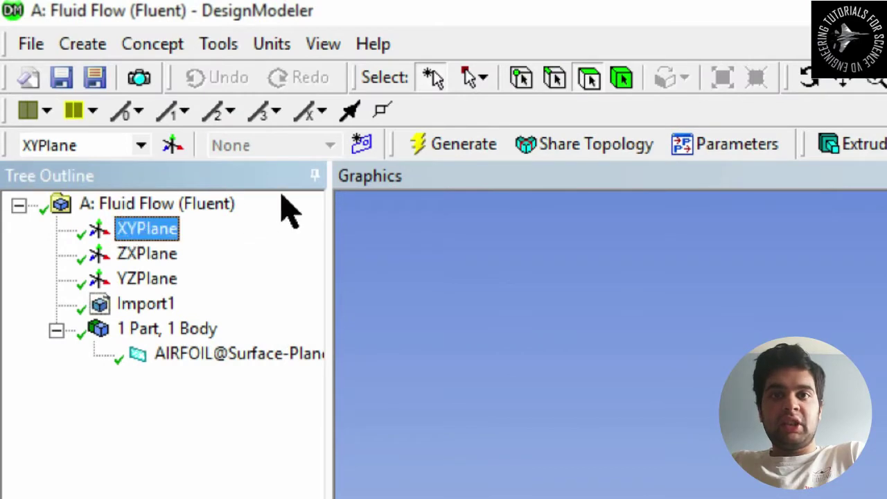
pyautogui.click(360, 147)
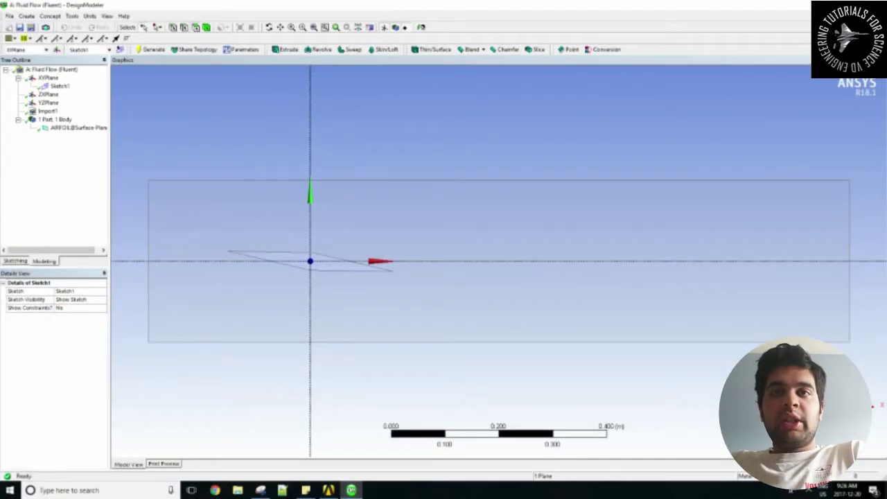
pyautogui.moveTo(157, 156); pyautogui.dragTo(448, 370, button='right')
pyautogui.click(15, 261)
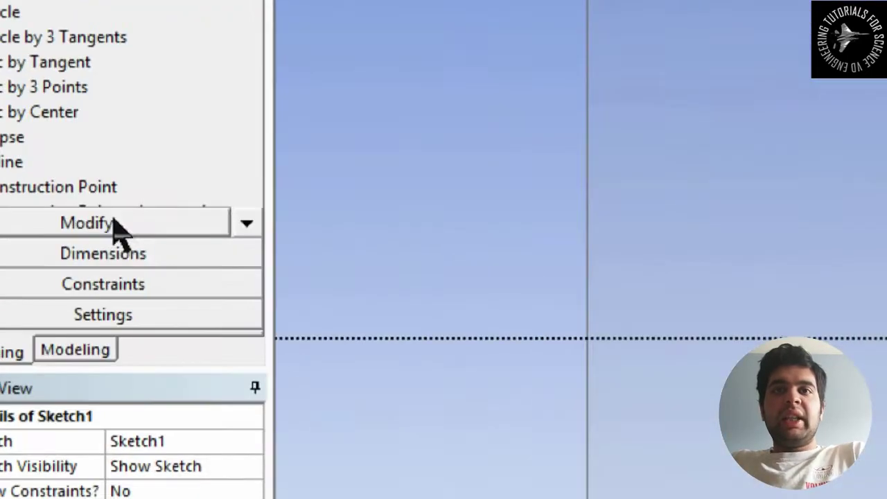
# - Set the sketch dimension display to show values instead of names
pyautogui.click(64, 228)
pyautogui.click(21, 195)
pyautogui.click(305, 148)
pyautogui.click(232, 149)
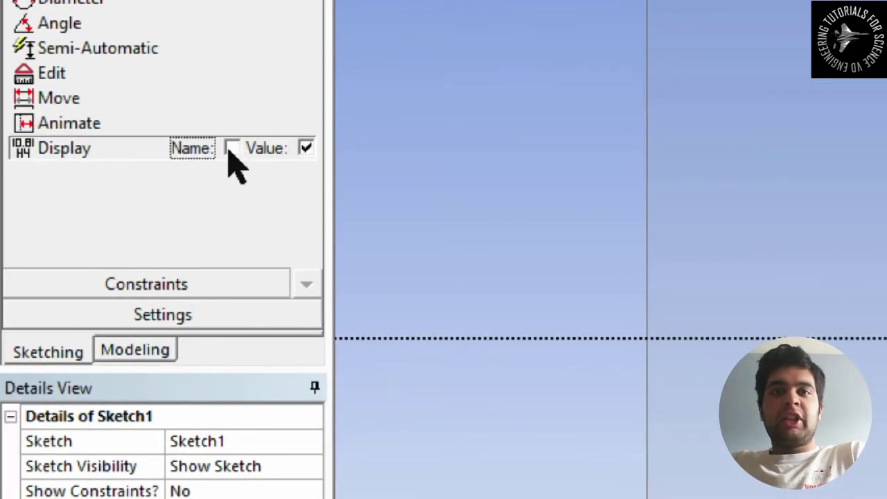
# - Draw vertical lines from the airfoil's upper and lower middle corners to just beyond the domain's upper and lower edges
pyautogui.click(111, 59)
pyautogui.click(117, 104)
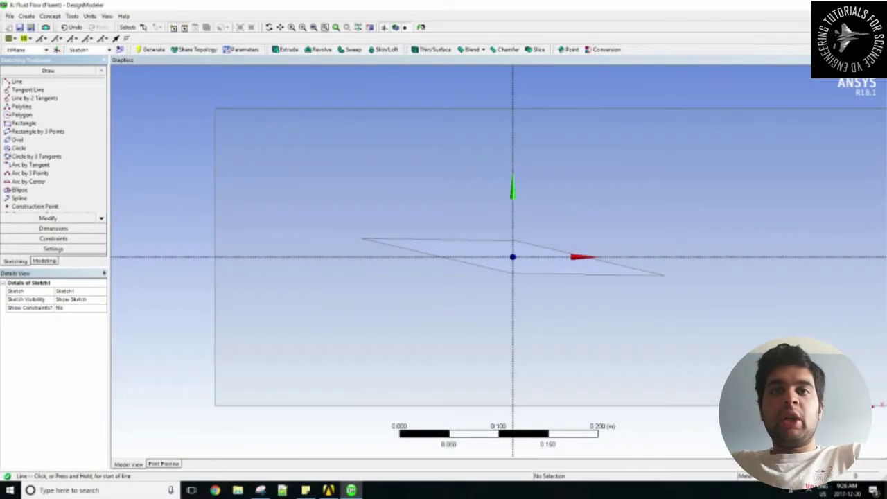
pyautogui.click(519, 242)
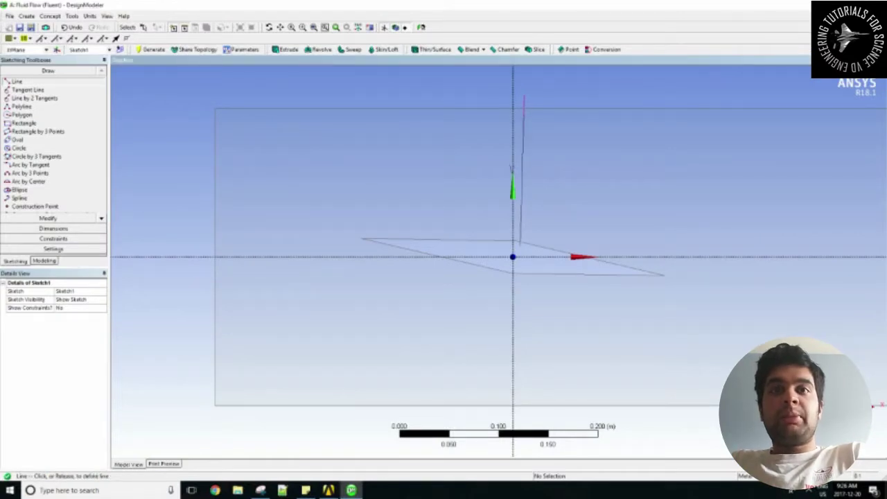
pyautogui.click(521, 95)
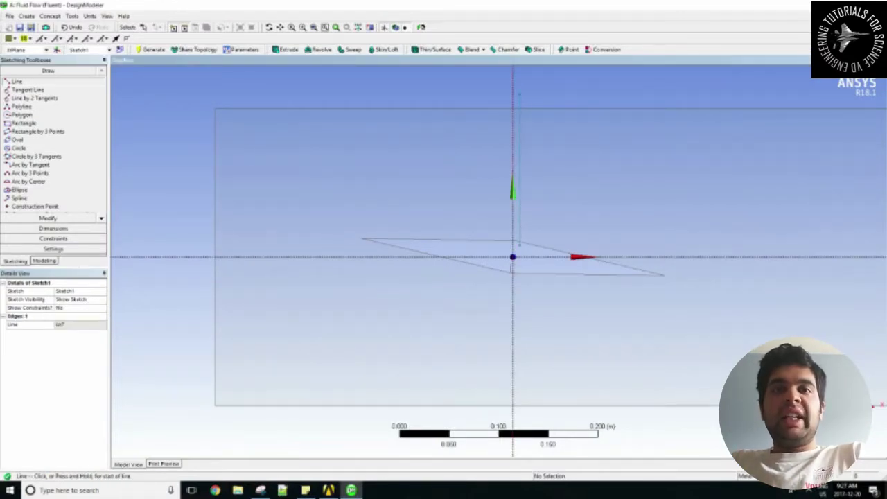
pyautogui.click(513, 414)
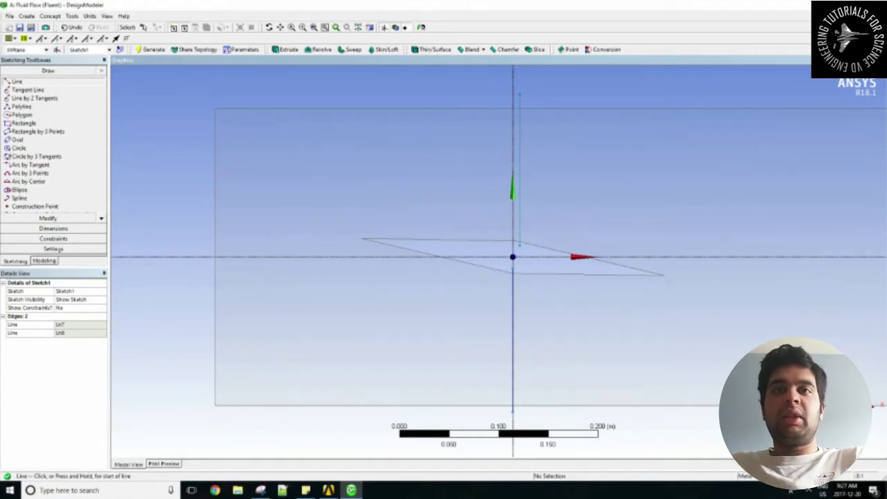
# - Draw a vertical line from above the domain down to the airfoil's lower edge near the trailing tip
pyautogui.moveTo(648, 107); pyautogui.dragTo(696, 420, button='right')
pyautogui.scroll(-2, 696, 420)
pyautogui.moveTo(483, 267); pyautogui.dragTo(500, 282, button='right')
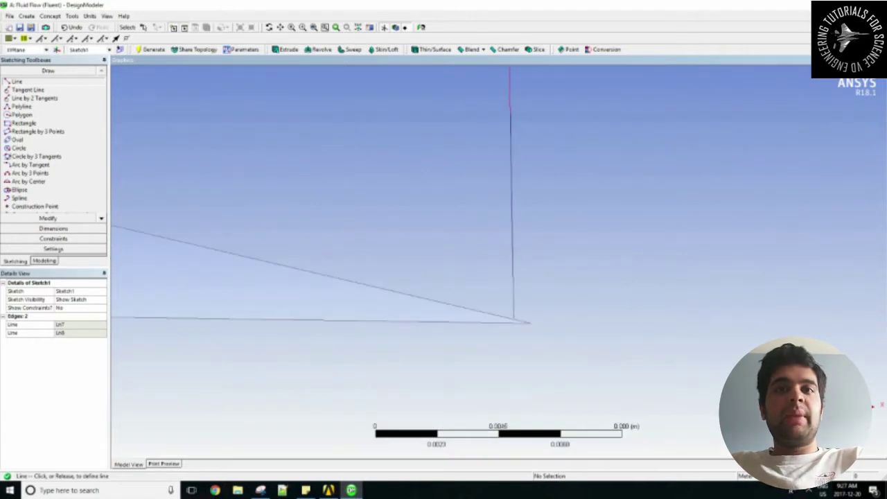
pyautogui.click(434, 322)
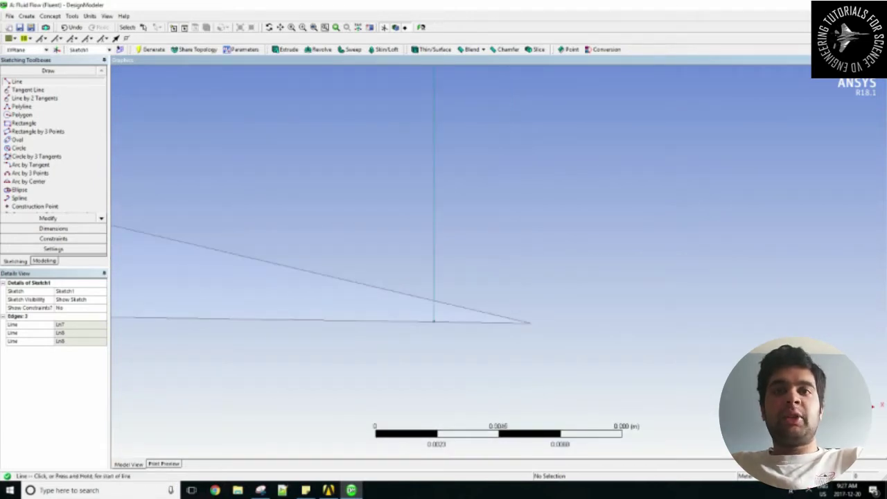
pyautogui.scroll(-10, 498, 260)
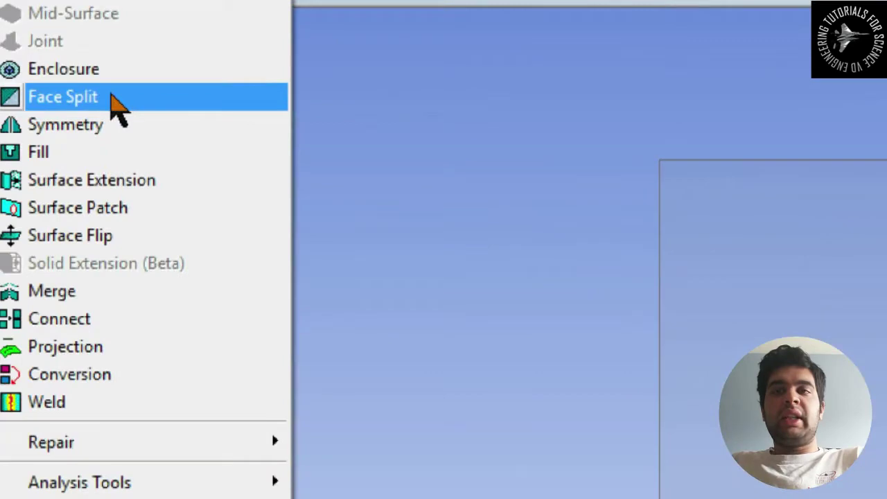
# - Create a Face Split of the domain face using the horizontal sketch line ahead of the airfoil's leading tip, and generate it
pyautogui.click(102, 95)
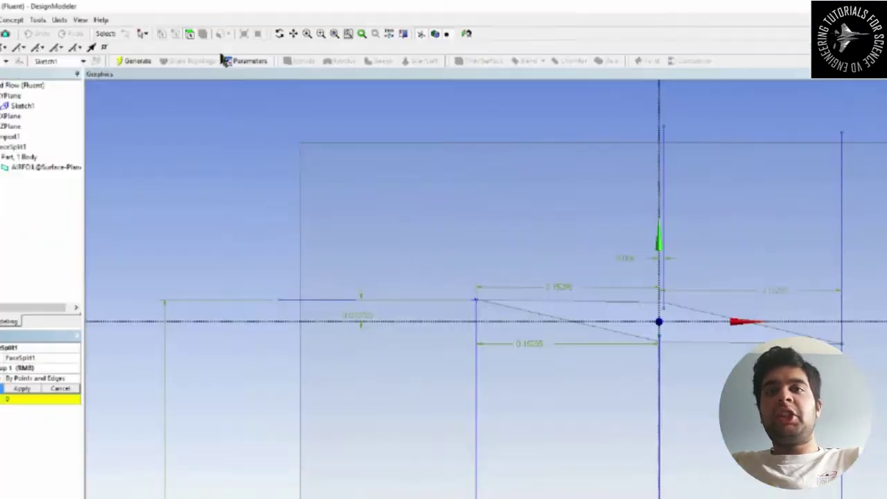
pyautogui.click(361, 173)
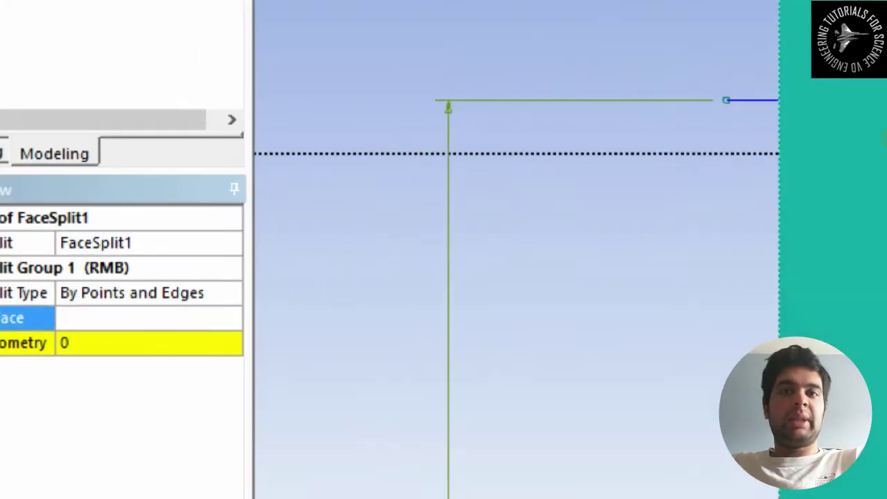
pyautogui.click(59, 316)
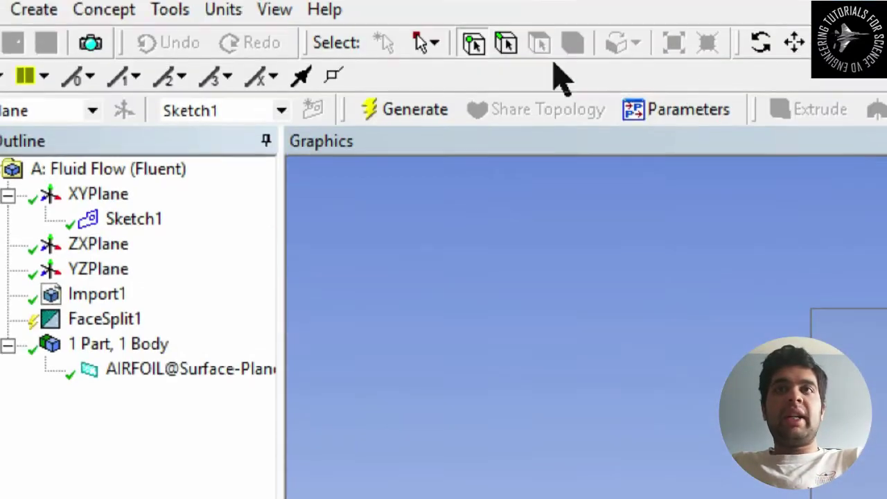
pyautogui.click(507, 54)
pyautogui.click(437, 246)
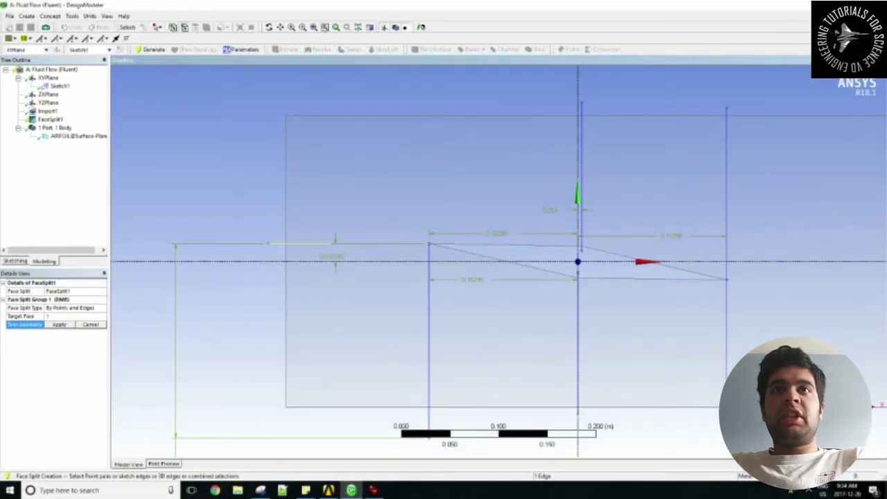
pyautogui.click(60, 324)
pyautogui.press('F5')
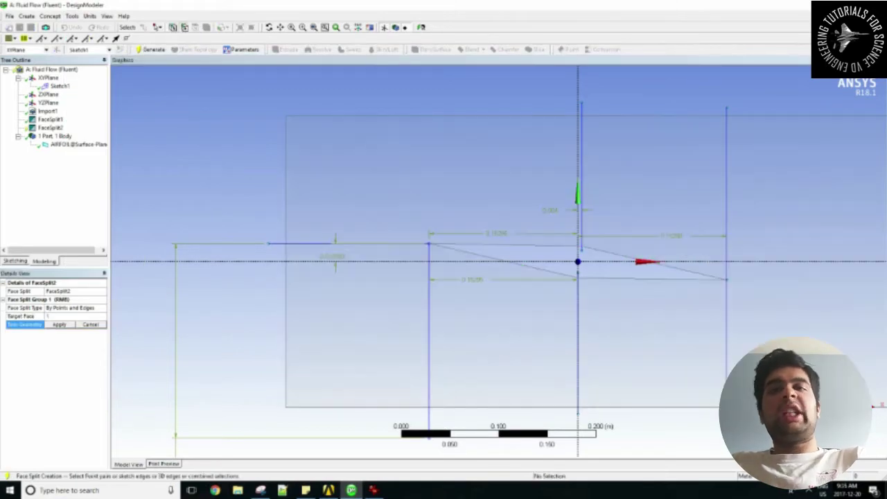
# - Use the vertical sketch line above the airfoil's upper middle corner as the second face split's tool geometry and generate it
pyautogui.click(582, 180)
pyautogui.click(60, 325)
pyautogui.click(152, 49)
# - Create a Face Split of the upper region using the vertical sketch line above the airfoil's trailing tip, and generate it
pyautogui.click(71, 16)
pyautogui.click(89, 95)
pyautogui.click(60, 316)
pyautogui.click(74, 324)
pyautogui.click(726, 187)
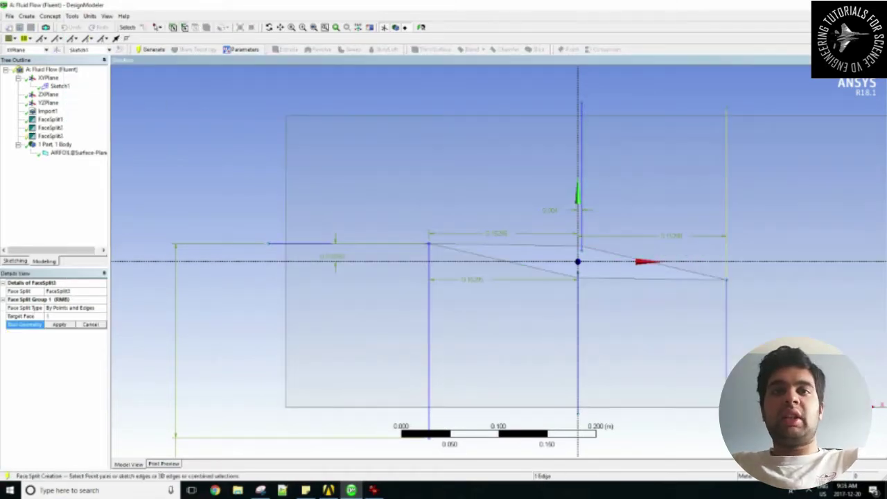
pyautogui.click(60, 324)
pyautogui.click(153, 50)
pyautogui.click(72, 15)
pyautogui.click(89, 95)
pyautogui.click(360, 194)
pyautogui.click(59, 316)
pyautogui.click(75, 324)
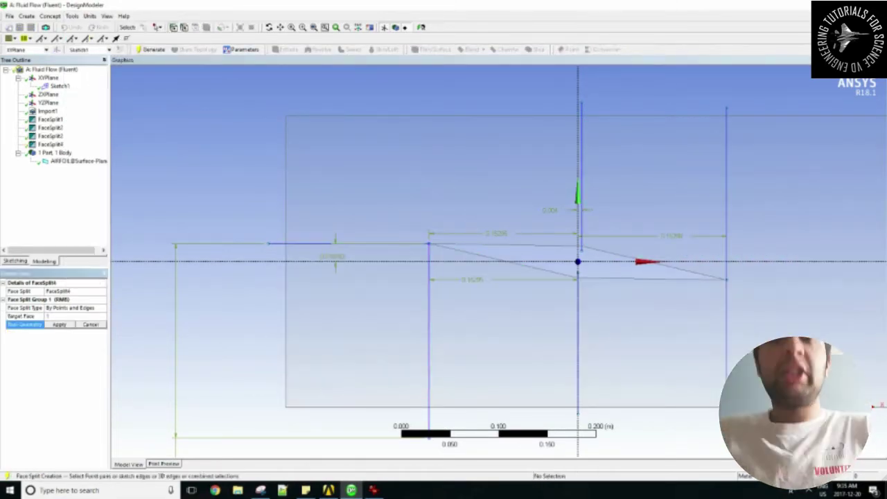
pyautogui.click(91, 325)
pyautogui.click(51, 144)
pyautogui.rightClick(52, 144)
pyautogui.click(95, 237)
# - Create a Face Split of the lower region using the vertical sketch line below the airfoil's leading tip, and generate it
pyautogui.click(72, 16)
pyautogui.click(89, 95)
pyautogui.click(389, 333)
pyautogui.click(59, 316)
pyautogui.click(75, 324)
pyautogui.click(429, 333)
pyautogui.click(60, 324)
pyautogui.click(152, 49)
# - Create a Face Split using the vertical sketch line below the airfoil's lower middle corner, and generate it
pyautogui.click(72, 16)
pyautogui.click(89, 95)
pyautogui.click(513, 340)
pyautogui.click(578, 339)
pyautogui.click(60, 324)
pyautogui.click(152, 50)
# - Create a Face Split using the vertical sketch line below the airfoil's trailing tip, and generate it
pyautogui.click(71, 16)
pyautogui.click(88, 95)
pyautogui.click(651, 340)
pyautogui.click(60, 316)
pyautogui.click(75, 324)
pyautogui.click(727, 340)
pyautogui.click(60, 324)
pyautogui.click(153, 49)
# - Hide Sketch1 from the model view
pyautogui.click(60, 86)
pyautogui.rightClick(59, 86)
pyautogui.click(89, 109)
# - Select the faces around the airfoil one by one to check that the domain is split, then clear the selection
pyautogui.scroll(2, 725, 240)
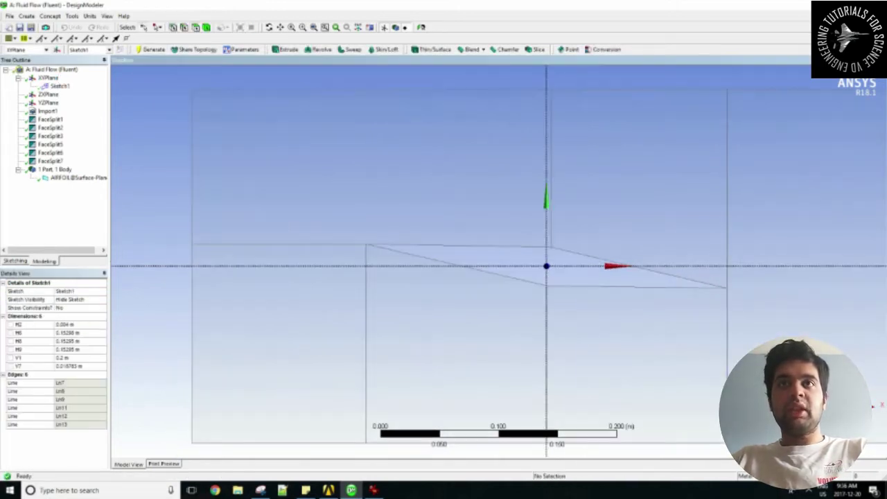
pyautogui.click(444, 173)
pyautogui.click(631, 181)
pyautogui.click(624, 347)
pyautogui.click(465, 347)
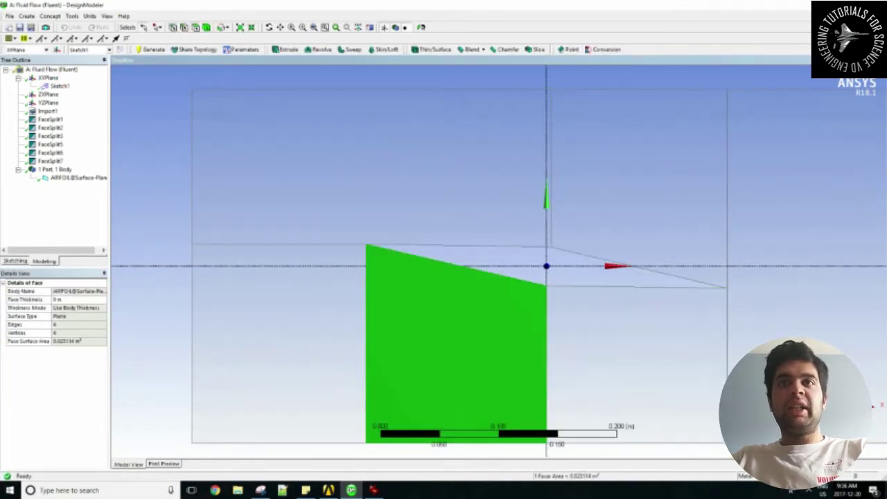
pyautogui.click(284, 346)
pyautogui.press('Escape')
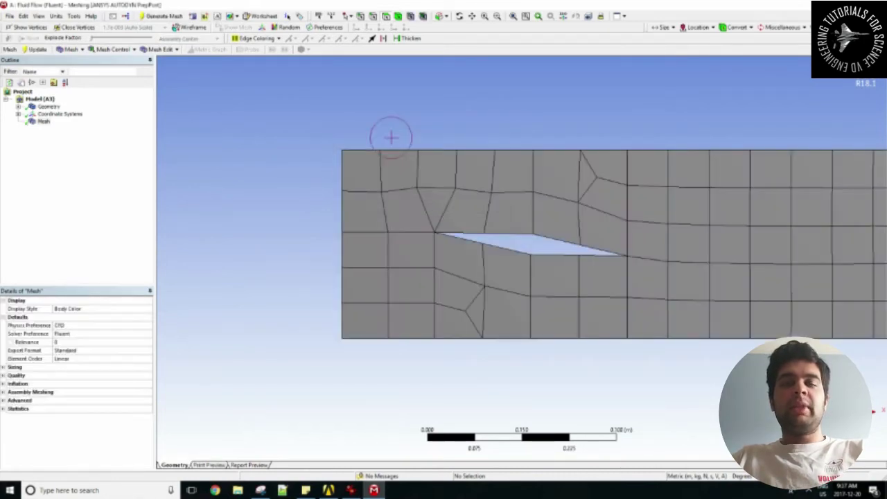
# - Set the mesh sizing to the Proximity and Curvature size function, Fine relevance center and a maximum face size of 5 m
pyautogui.click(43, 121)
pyautogui.click(3, 367)
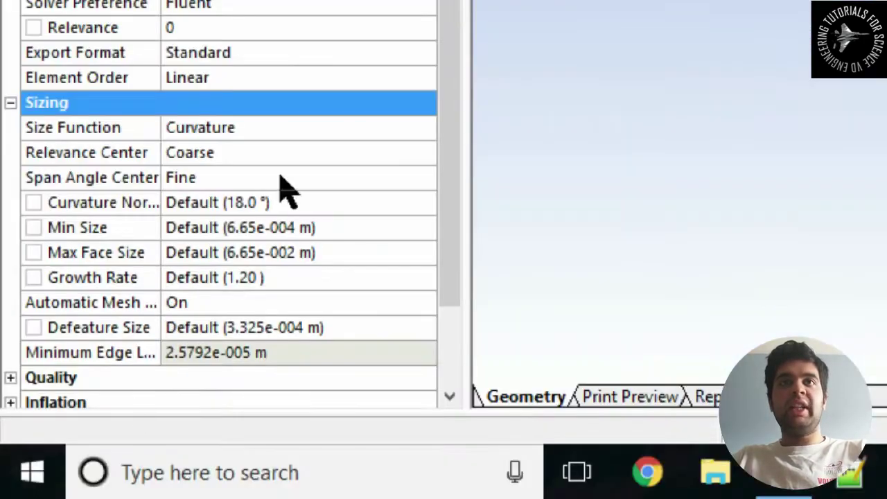
pyautogui.click(129, 378)
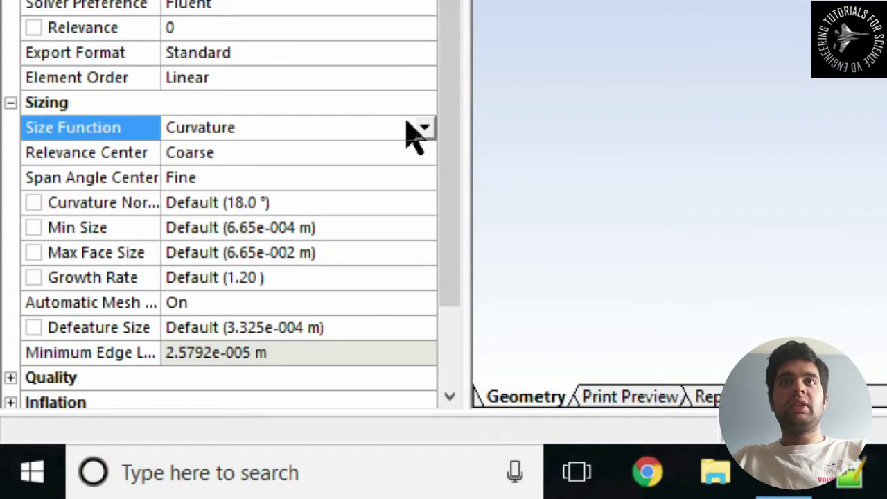
pyautogui.click(129, 377)
pyautogui.click(391, 162)
pyautogui.click(381, 158)
pyautogui.click(426, 152)
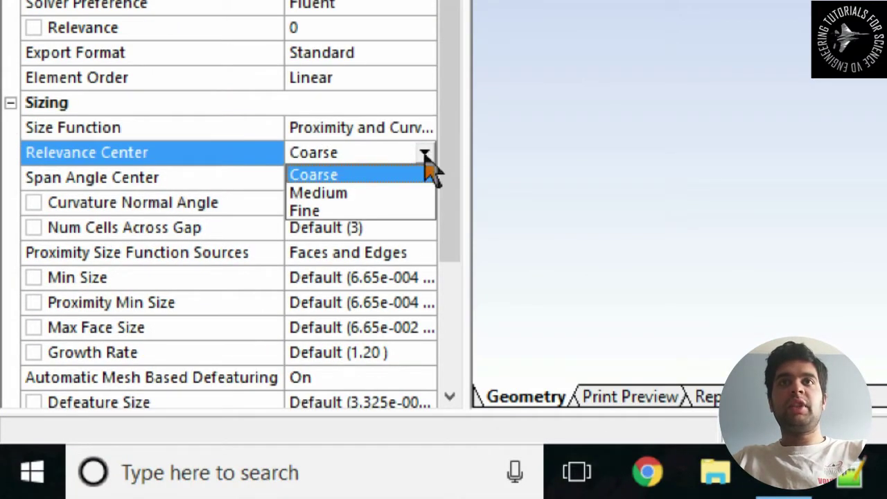
pyautogui.click(416, 210)
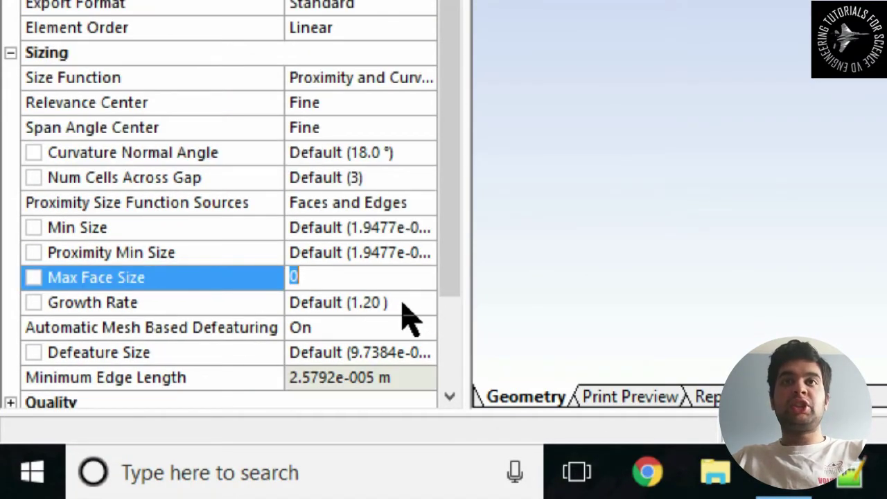
pyautogui.write('5')
pyautogui.click(558, 228)
pyautogui.click(39, 16)
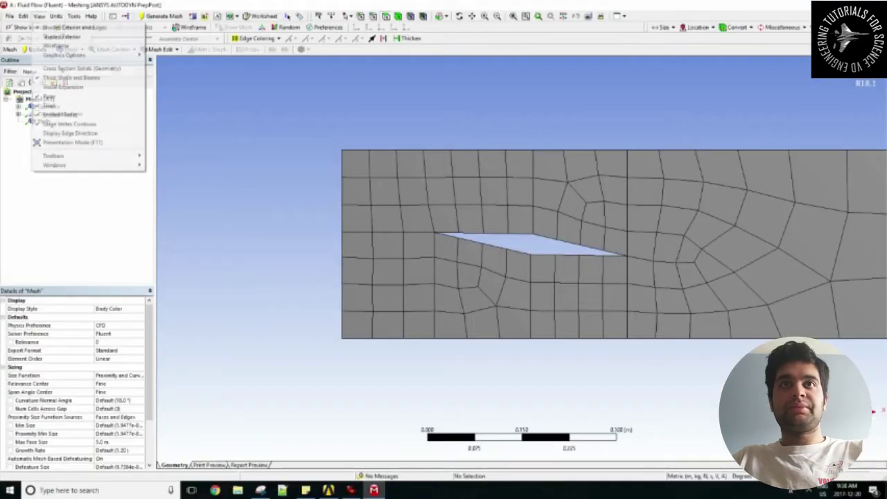
pyautogui.moveTo(56, 16)
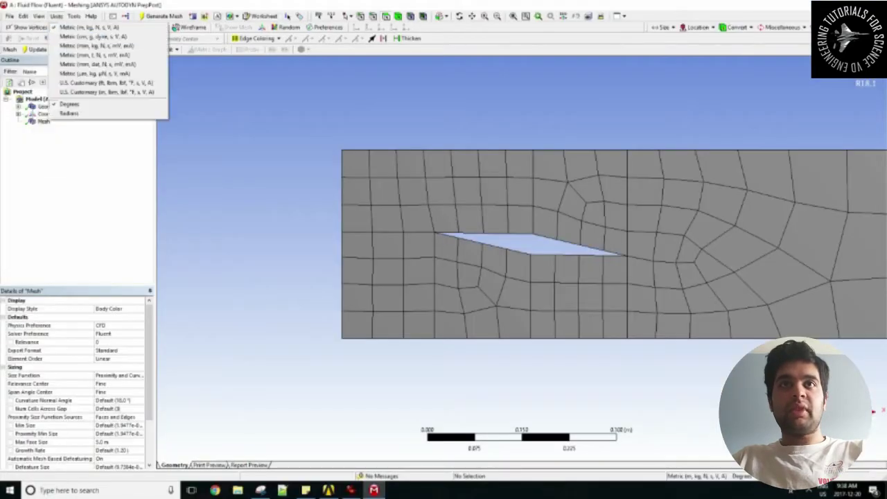
pyautogui.click(244, 119)
# - Add a mapped Face Meshing control to the face above and ahead of the airfoil's front half
pyautogui.click(111, 49)
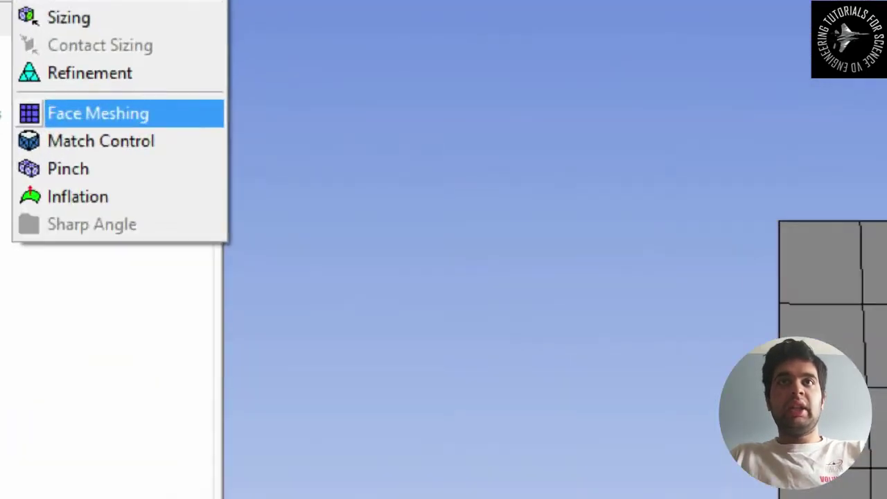
pyautogui.click(114, 113)
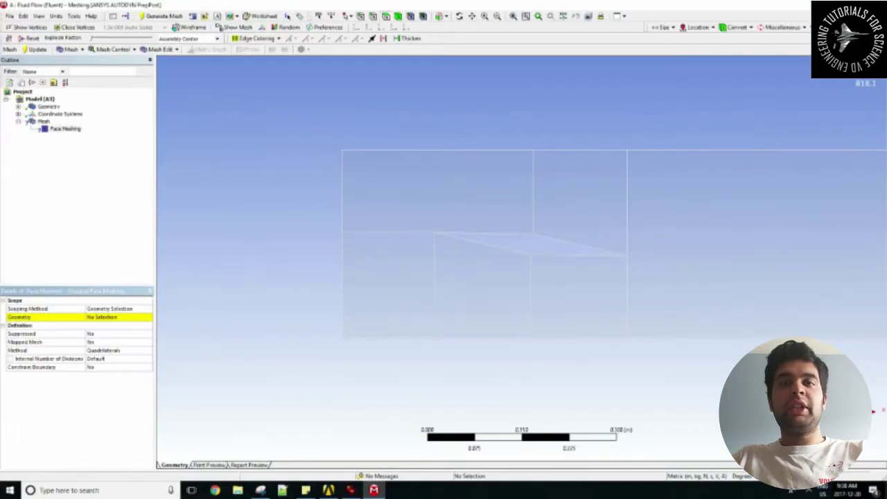
pyautogui.click(357, 185)
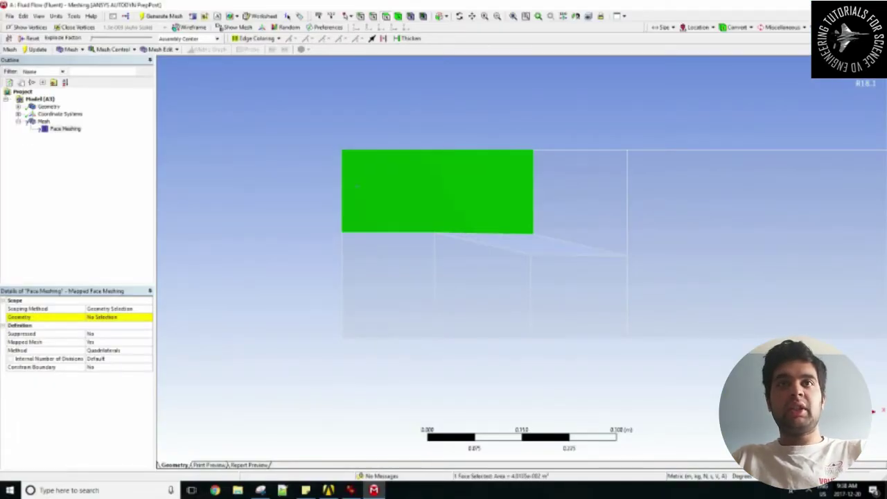
pyautogui.click(115, 317)
pyautogui.click(102, 317)
# - Add a Face Meshing control to the face above the airfoil's rear half
pyautogui.click(114, 49)
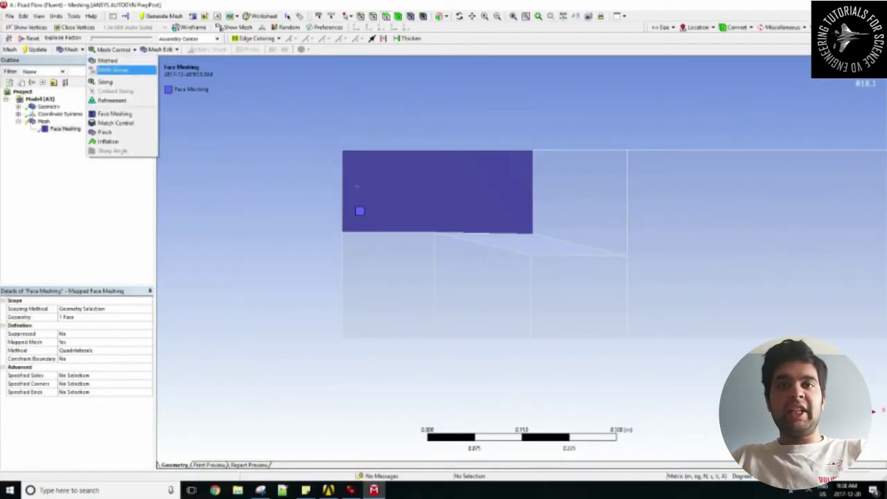
pyautogui.click(114, 112)
pyautogui.click(578, 198)
pyautogui.click(102, 318)
# - Add a Face Meshing control to the large face downstream of the airfoil
pyautogui.click(114, 49)
pyautogui.click(115, 113)
pyautogui.click(669, 240)
pyautogui.click(102, 317)
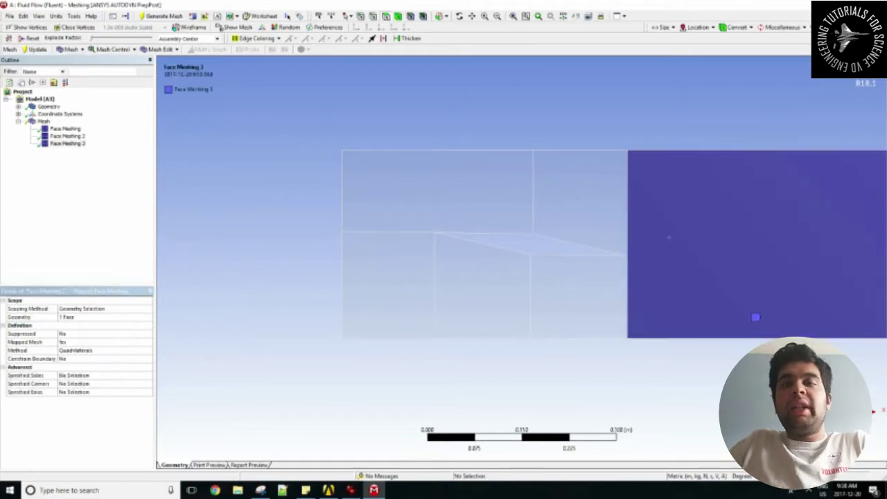
# - Add a Face Meshing control to the face below the airfoil's rear half
pyautogui.click(114, 49)
pyautogui.click(114, 113)
pyautogui.click(550, 297)
pyautogui.click(102, 317)
# - Add a Face Meshing control to the lower face ahead of the airfoil's leading edge and generate the mesh
pyautogui.click(114, 49)
pyautogui.click(114, 113)
pyautogui.click(378, 268)
pyautogui.click(102, 317)
pyautogui.click(160, 16)
pyautogui.click(43, 121)
pyautogui.click(67, 151)
# - Add a Sizing control scoped to the horizontal edge between the inlet and the airfoil's leading edge
pyautogui.click(107, 63)
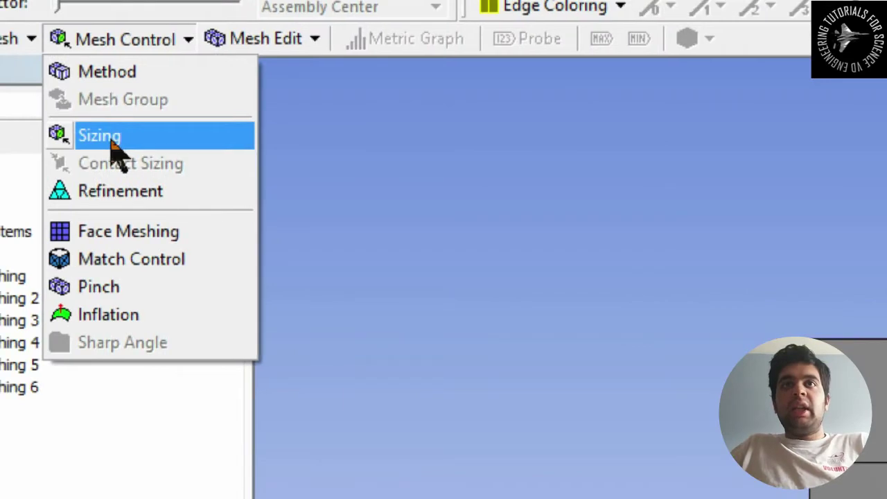
pyautogui.click(115, 142)
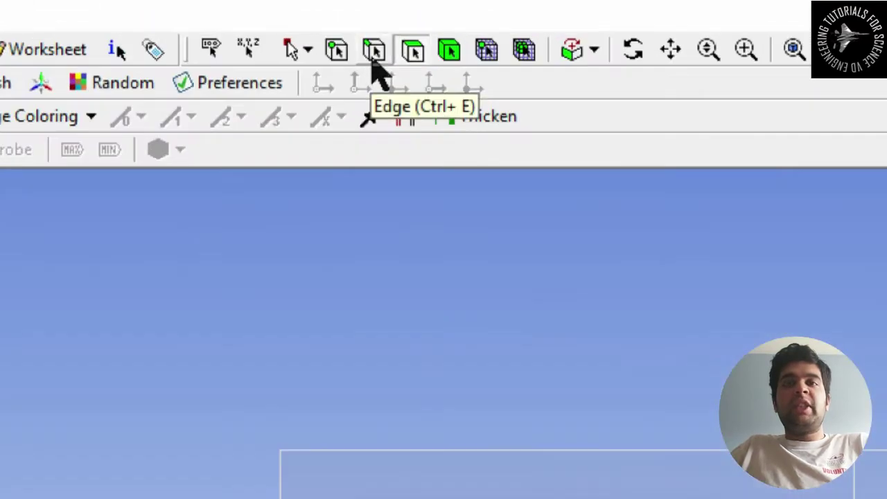
pyautogui.click(372, 19)
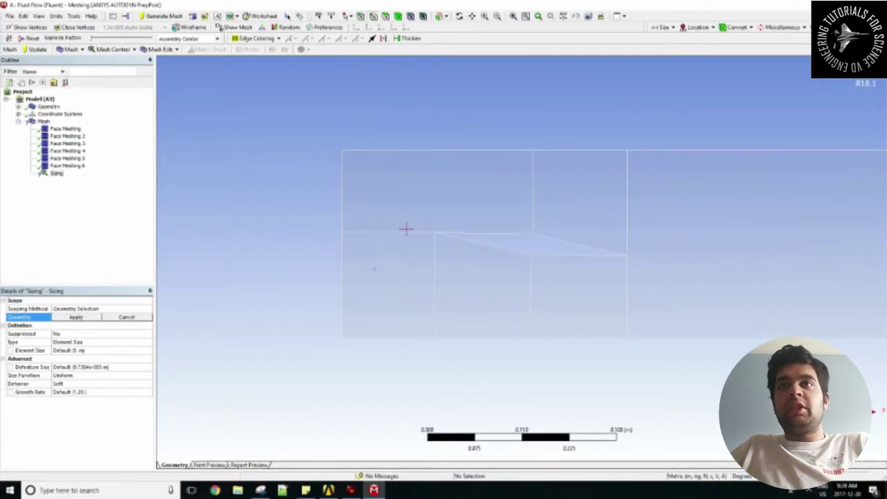
pyautogui.moveTo(453, 256); pyautogui.dragTo(485, 266, button='right')
pyautogui.click(442, 221)
pyautogui.click(77, 318)
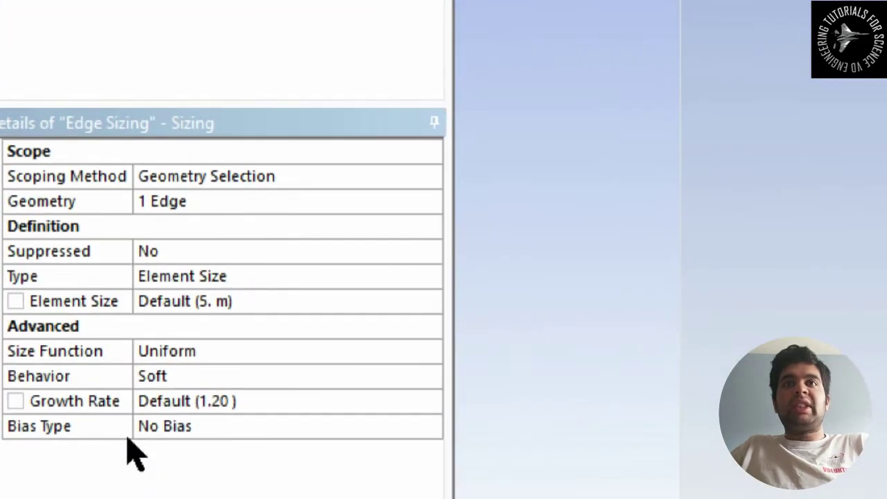
# - Set this edge's sizing type to Number of Divisions with 40 divisions and Hard behavior
pyautogui.click(149, 342)
pyautogui.click(149, 342)
pyautogui.click(374, 316)
pyautogui.click(339, 303)
pyautogui.write('40')
pyautogui.click(332, 376)
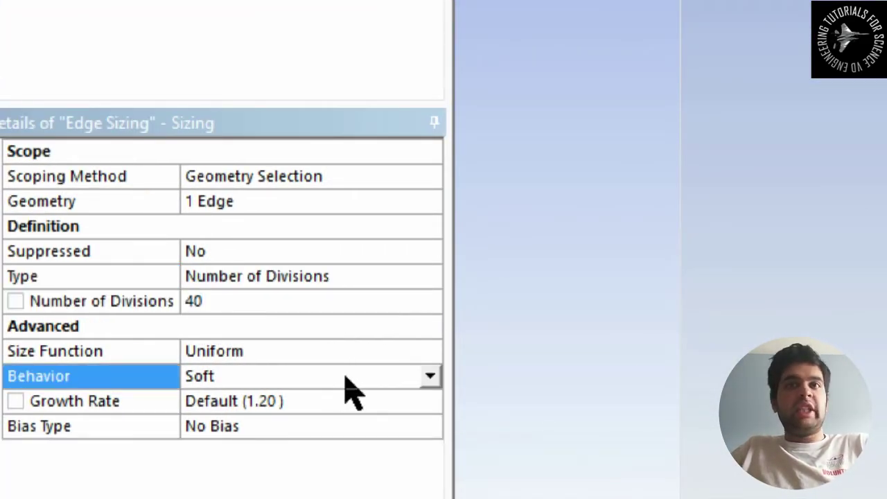
pyautogui.click(430, 376)
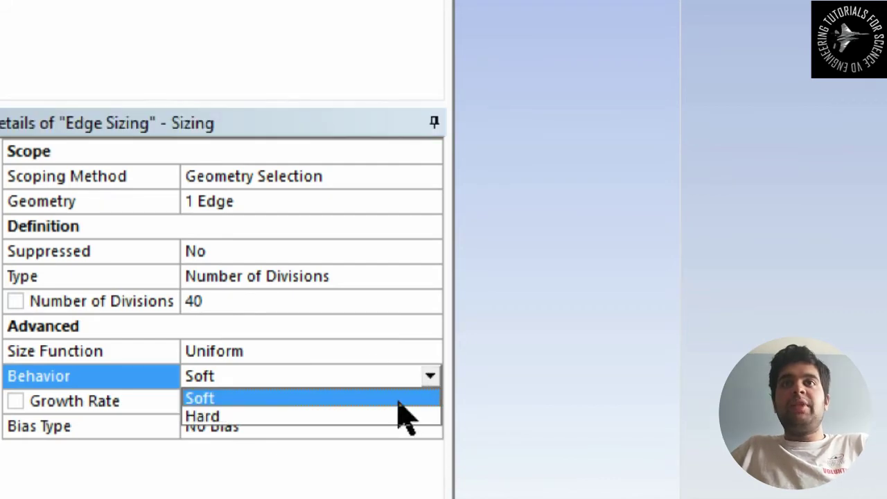
pyautogui.click(404, 416)
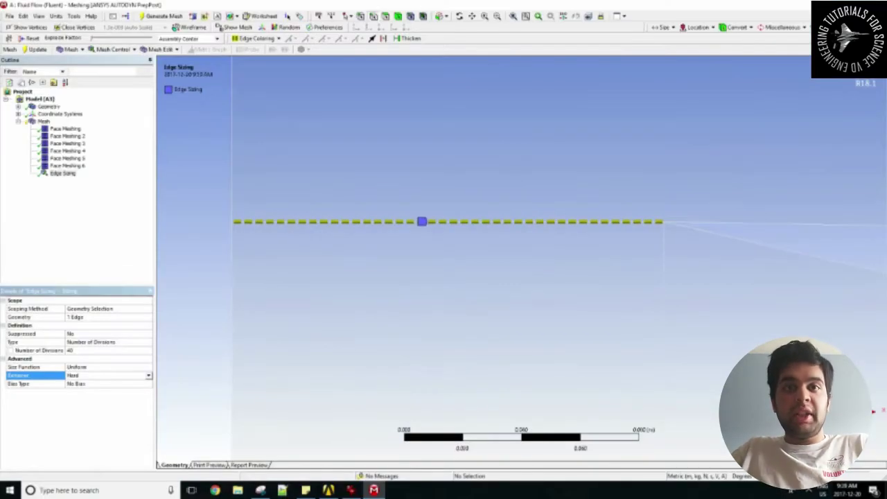
# - Add another Sizing control on the vertical edge running down from the airfoil's leading edge
pyautogui.click(113, 49)
pyautogui.click(104, 69)
pyautogui.click(664, 284)
pyautogui.click(76, 317)
# - Set the sizing of the vertical edge below the leading edge to 90 divisions with Hard behavior
pyautogui.click(149, 342)
pyautogui.click(94, 356)
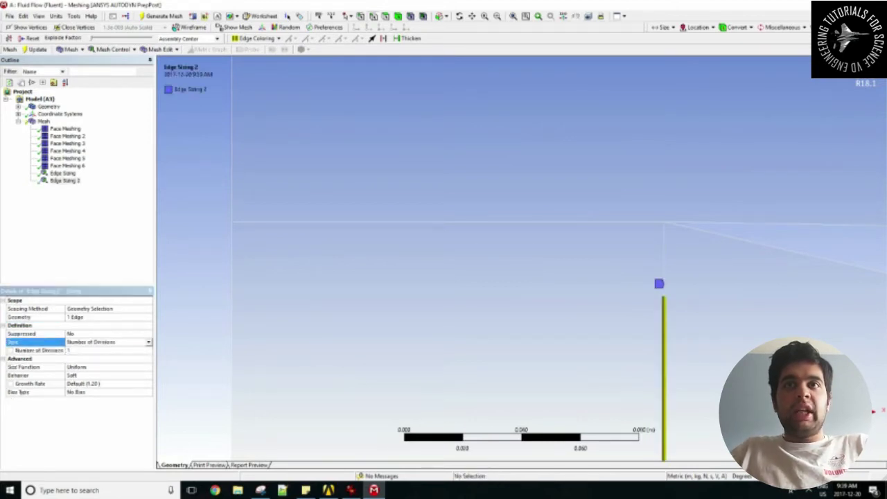
pyautogui.click(94, 351)
pyautogui.write('50')
pyautogui.press('Return')
pyautogui.click(94, 375)
pyautogui.click(148, 376)
pyautogui.click(90, 390)
# - Apply a graded bias type with a bias factor of 5 to the vertical edge below the leading edge
pyautogui.click(149, 383)
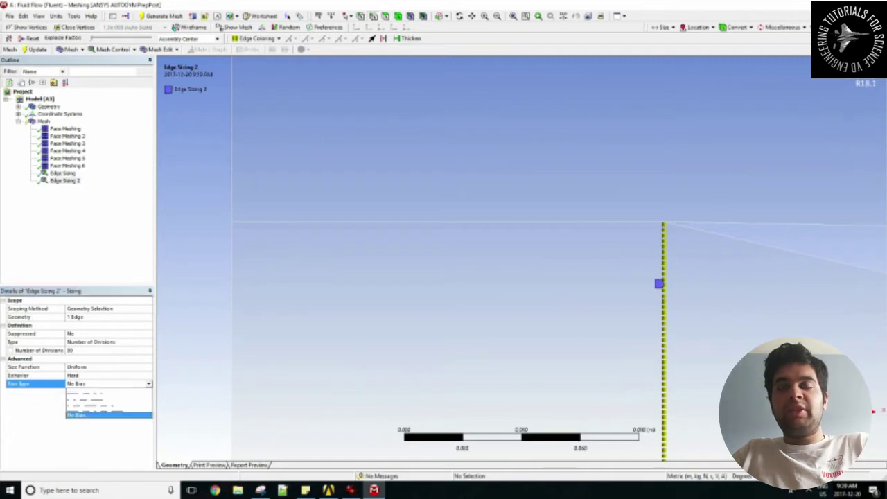
pyautogui.click(73, 397)
pyautogui.click(94, 401)
pyautogui.write('5')
pyautogui.press('Return')
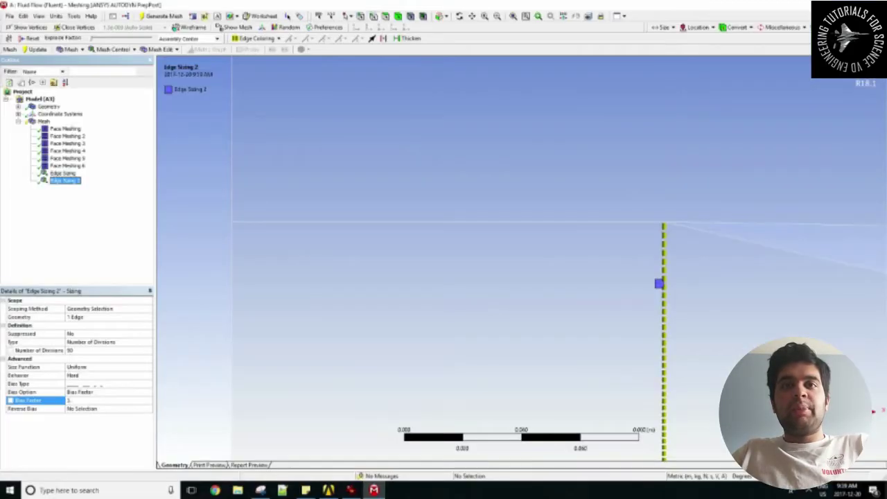
# - Change the bias type of the vertical edge below the leading edge so the divisions grade in the opposite direction
pyautogui.scroll(-10, 260, 257)
pyautogui.scroll(10, 262, 257)
pyautogui.click(104, 383)
pyautogui.click(149, 383)
pyautogui.click(90, 390)
pyautogui.scroll(10, 455, 101)
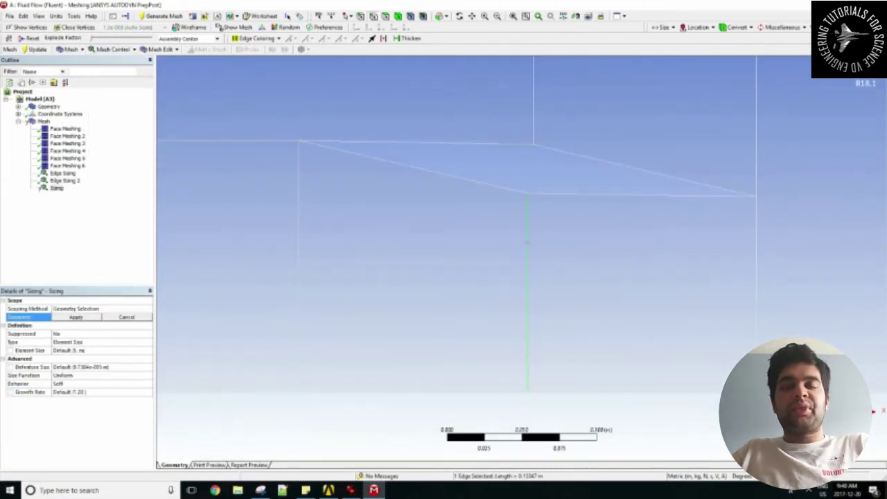
pyautogui.click(126, 317)
pyautogui.click(113, 50)
pyautogui.rightClick(55, 188)
pyautogui.click(75, 301)
pyautogui.press('Return')
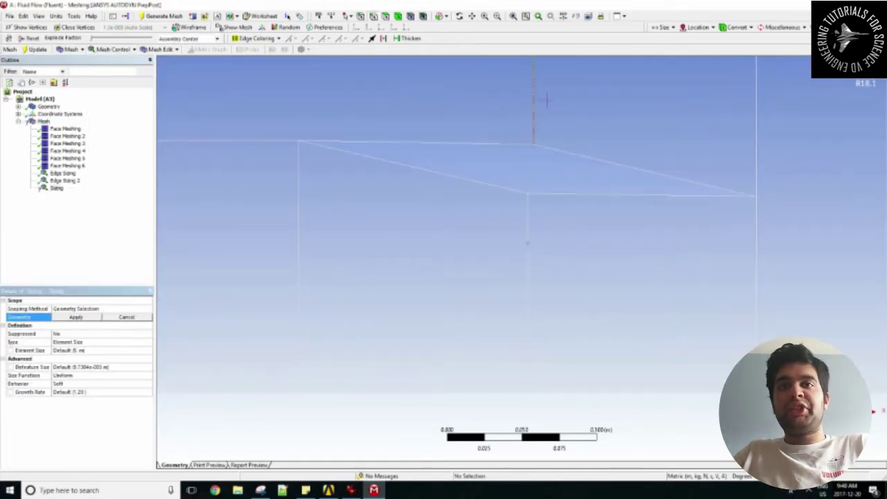
# - Size the vertical edge above the airfoil's upper corner with 90 divisions, Hard behavior and a graded bias with factor 5
pyautogui.click(34, 375)
pyautogui.click(148, 375)
pyautogui.click(83, 383)
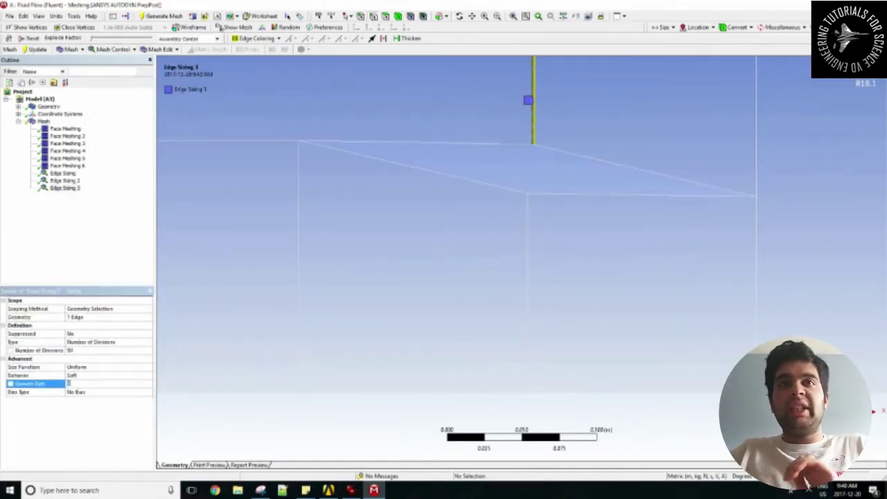
pyautogui.click(149, 375)
pyautogui.click(148, 375)
pyautogui.click(83, 389)
pyautogui.click(148, 383)
pyautogui.click(83, 397)
pyautogui.click(83, 400)
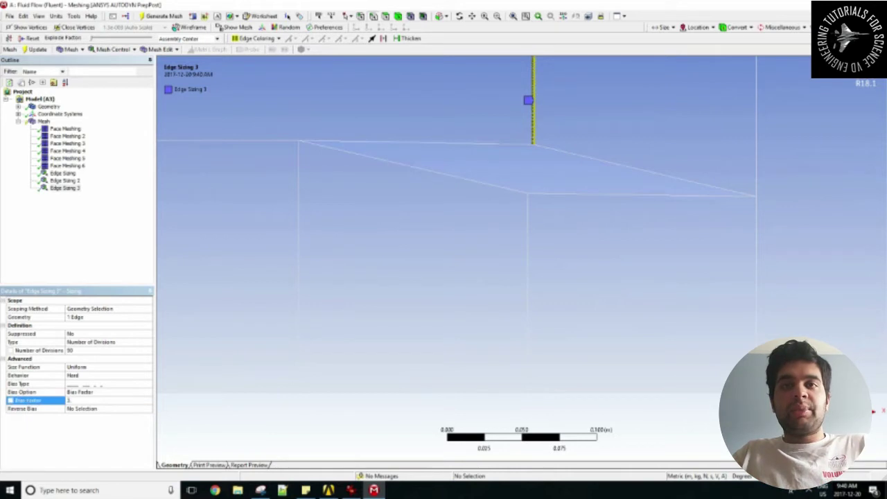
# - Change the bias type of the vertical edge above the airfoil and review the three edge sizings
pyautogui.click(148, 383)
pyautogui.click(83, 404)
pyautogui.click(62, 172)
pyautogui.click(64, 180)
pyautogui.click(64, 187)
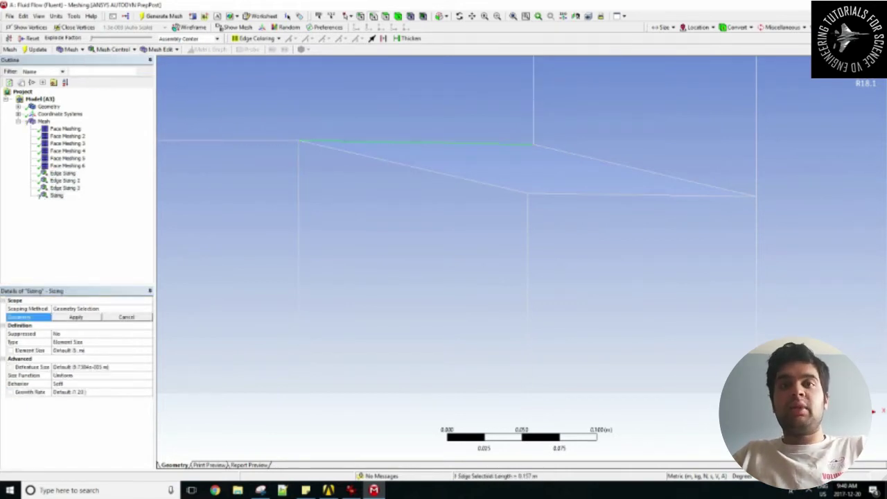
# - Apply an edge sizing of 85 divisions with Hard behavior to the airfoil's upper front edge
pyautogui.click(75, 316)
pyautogui.click(148, 342)
pyautogui.click(90, 356)
pyautogui.click(90, 350)
pyautogui.write('85')
pyautogui.press('Return')
pyautogui.click(149, 375)
pyautogui.click(83, 390)
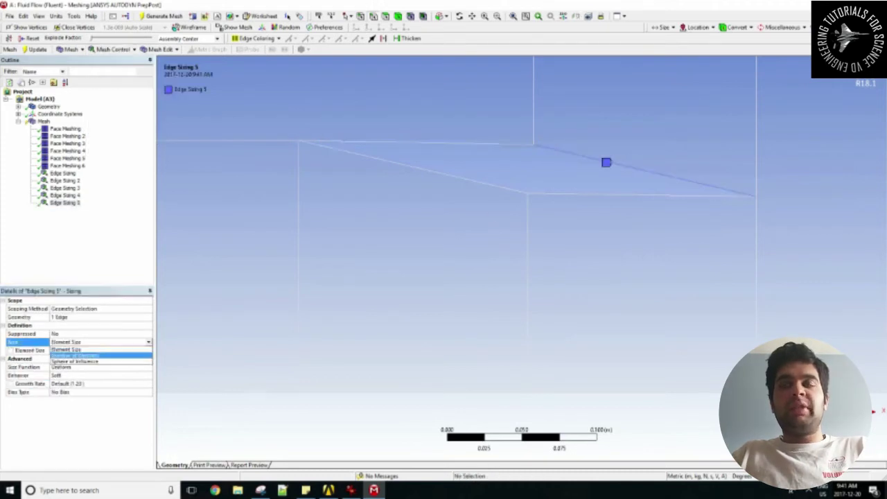
# - Size the airfoil's upper rear edge with 80 divisions and its lower rear edge with 90 divisions
pyautogui.write('80')
pyautogui.click(109, 49)
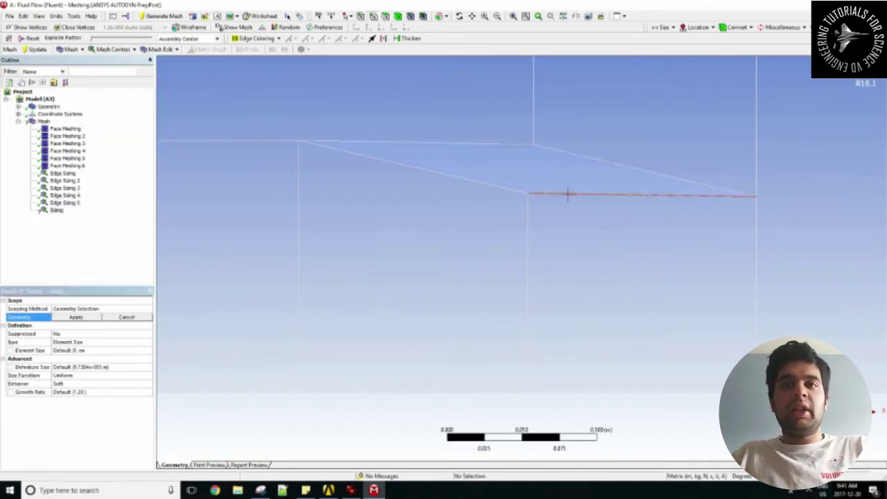
pyautogui.click(104, 342)
pyautogui.click(104, 350)
pyautogui.write('90')
pyautogui.press('Return')
pyautogui.click(113, 50)
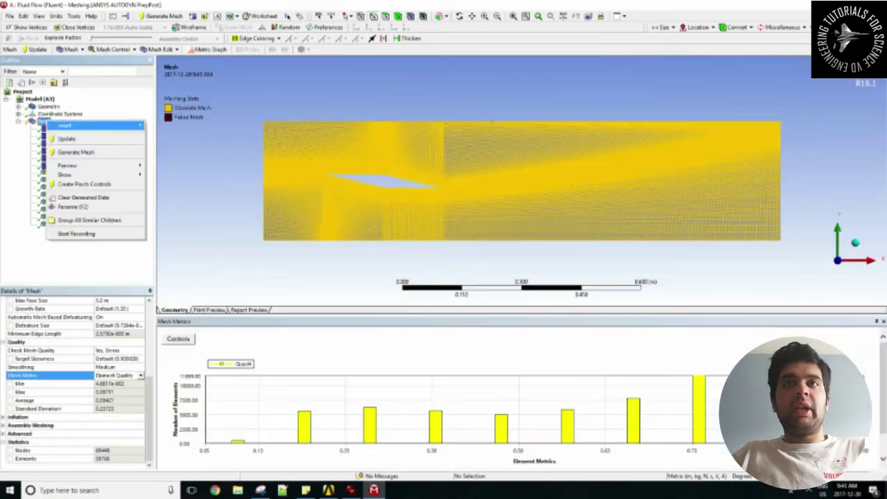
# - Generate the mesh and show its statistics with the Element Quality mesh metric
pyautogui.click(77, 150)
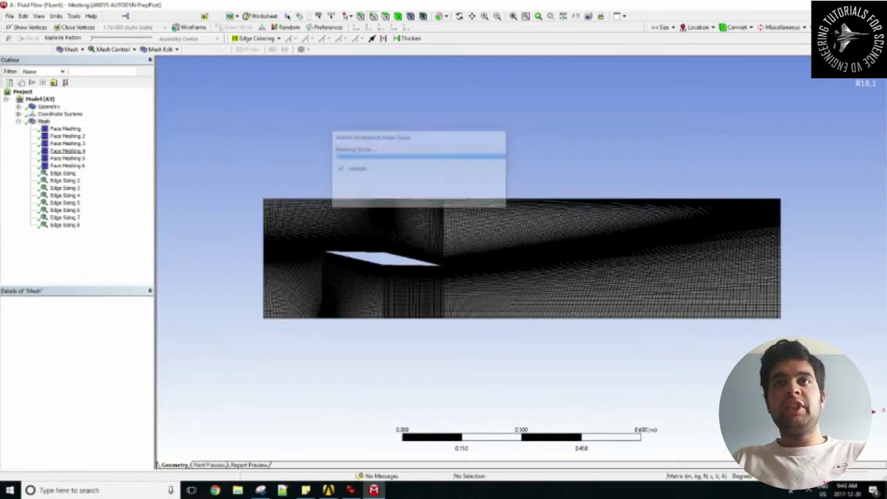
pyautogui.scroll(-5, 76, 381)
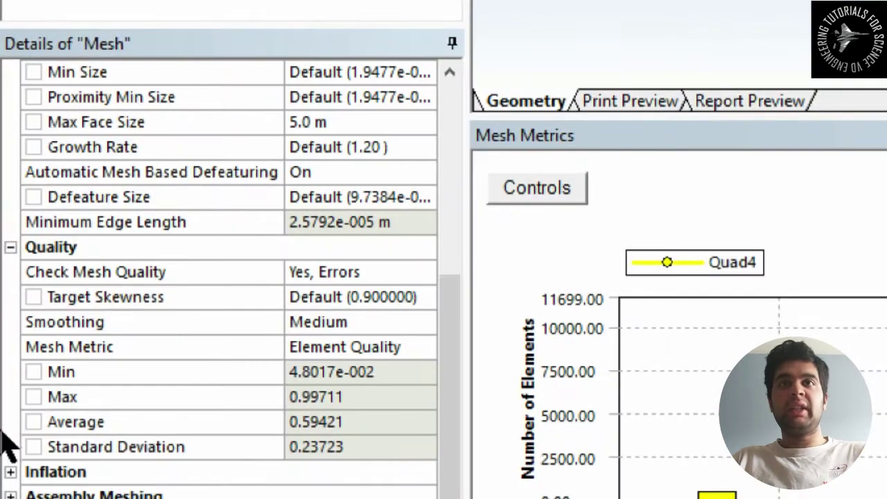
pyautogui.click(378, 420)
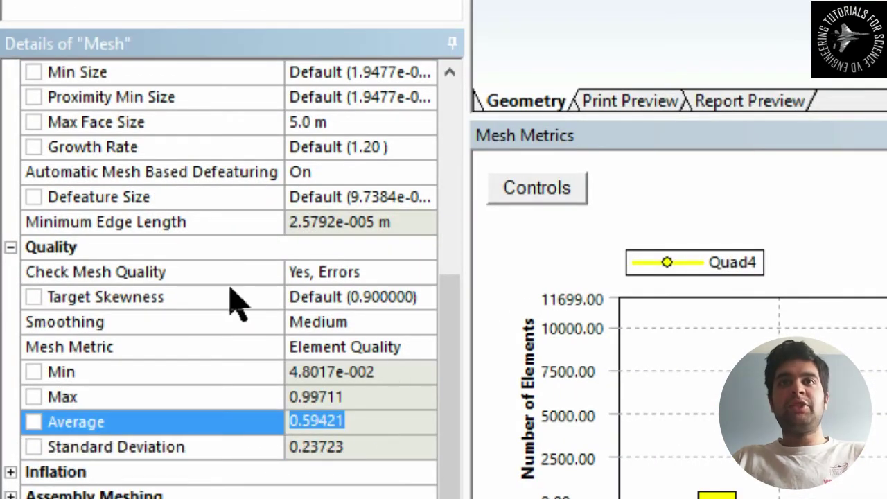
pyautogui.click(425, 347)
pyautogui.click(424, 347)
pyautogui.click(400, 386)
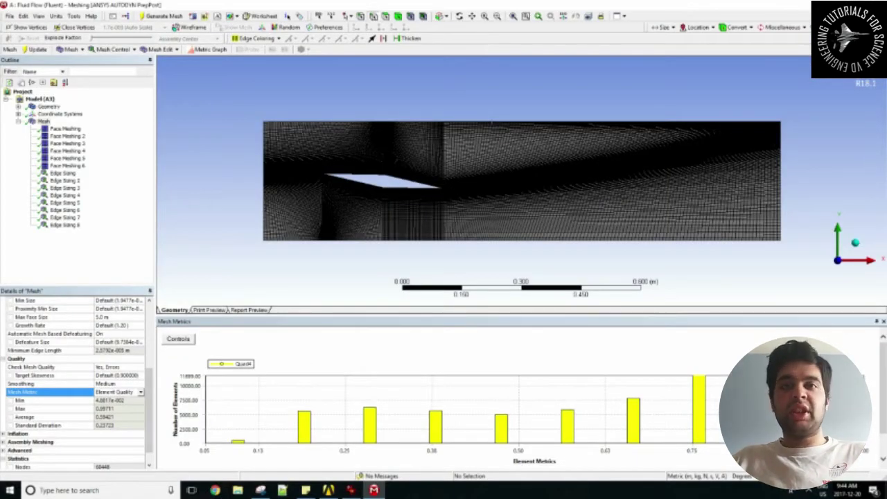
# - Highlight the low-quality element groups of the metrics chart and examine where they lie near the airfoil's rear
pyautogui.click(435, 425)
pyautogui.click(369, 430)
pyautogui.click(305, 426)
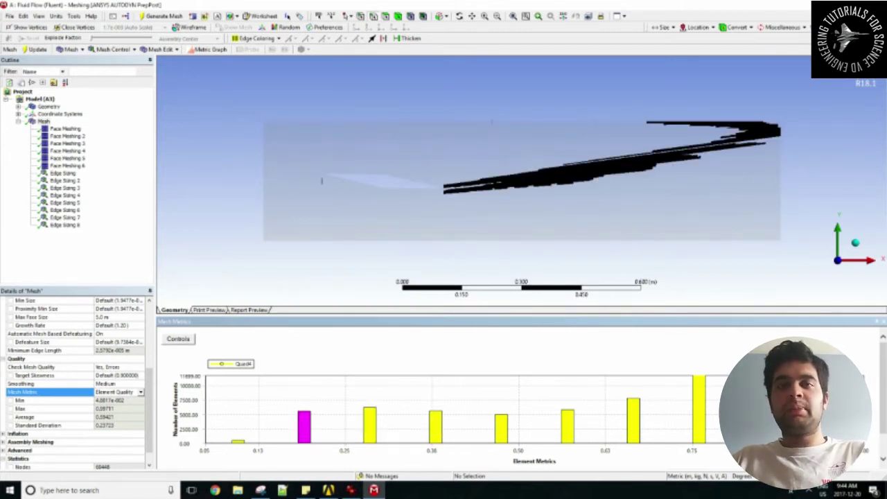
pyautogui.click(369, 426)
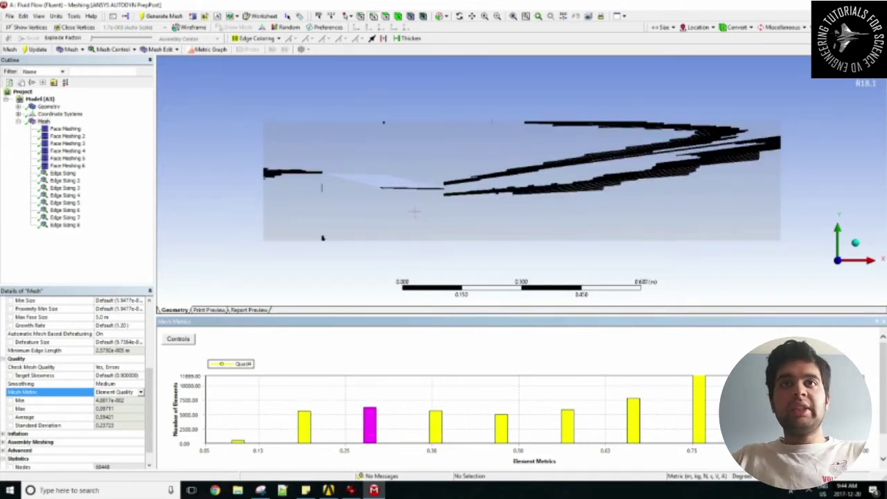
pyautogui.moveTo(382, 157); pyautogui.dragTo(459, 206)
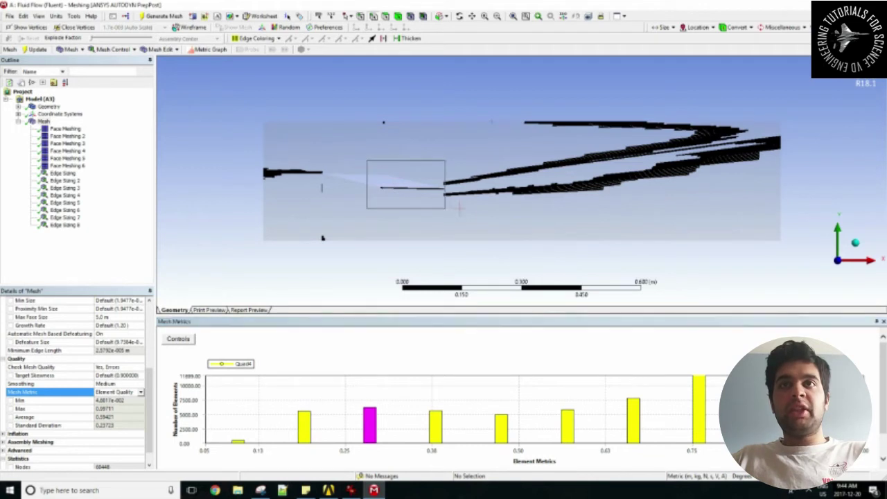
pyautogui.moveTo(529, 216); pyautogui.dragTo(516, 215)
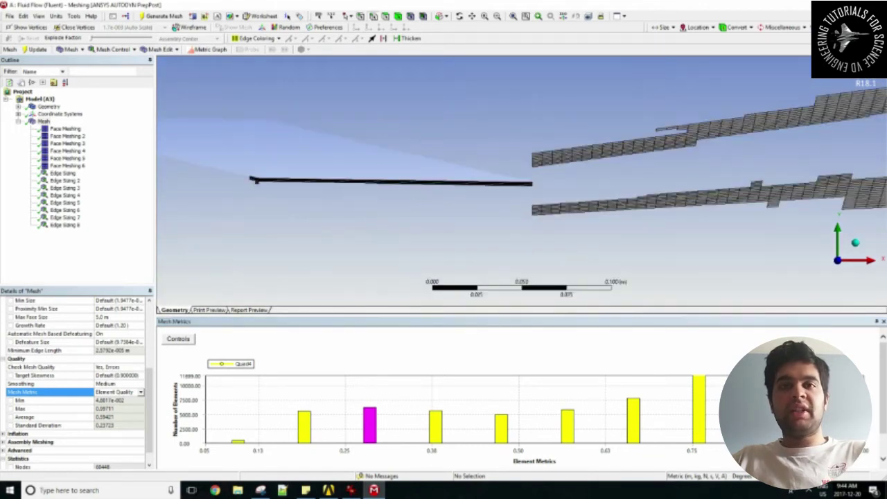
# - Go through the element quality groups from the low bars up to about 0.75 and examine their locations
pyautogui.click(304, 431)
pyautogui.click(370, 430)
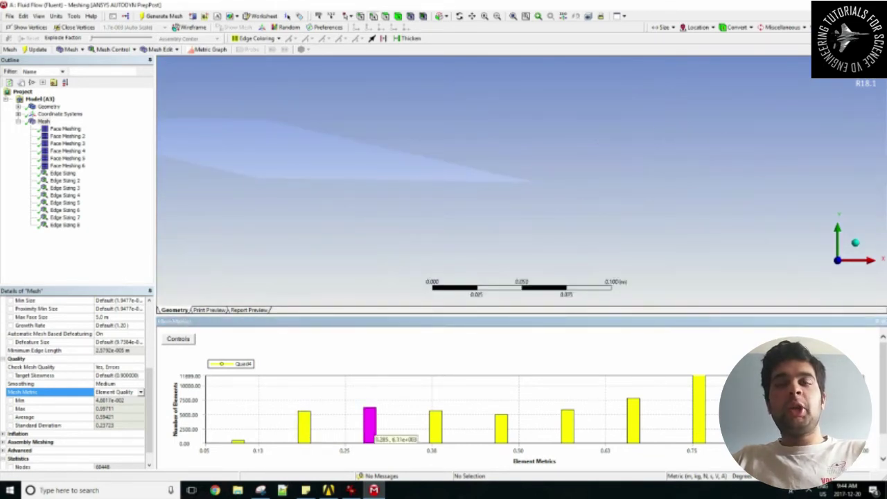
pyautogui.click(436, 430)
pyautogui.click(501, 429)
pyautogui.click(568, 428)
pyautogui.click(633, 426)
pyautogui.click(698, 423)
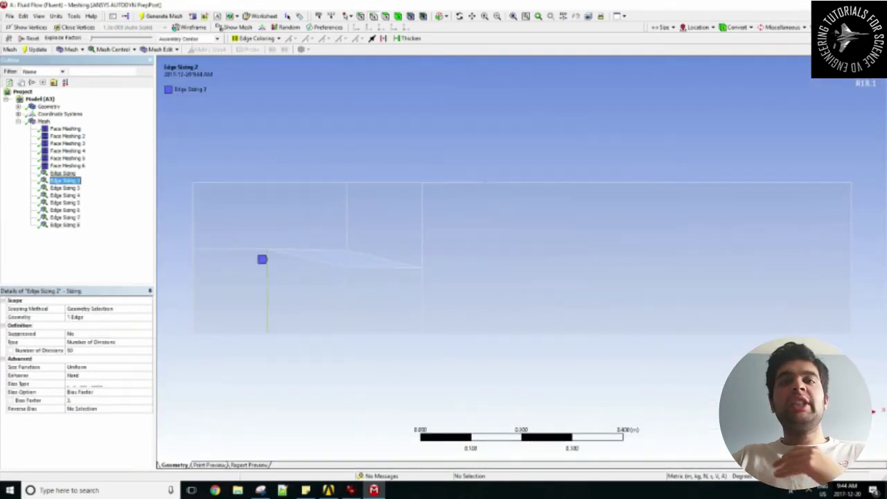
# - Edit the number of divisions on the vertical edge below the leading edge and regenerate the mesh
pyautogui.click(104, 350)
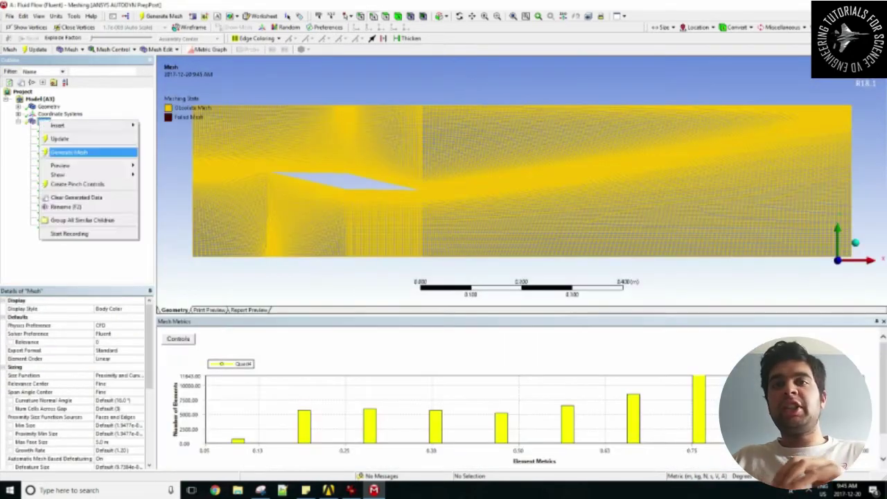
pyautogui.click(89, 149)
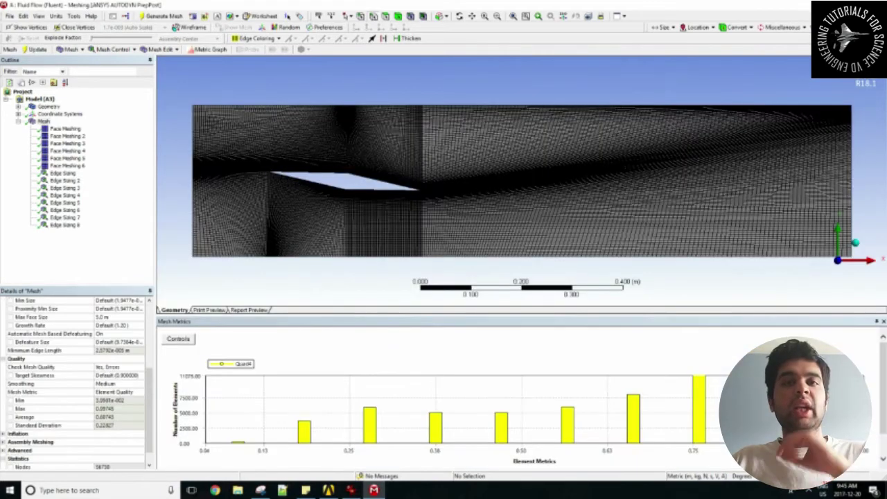
# - Examine where the element quality groups of the regenerated mesh lie in the fluid domain
pyautogui.click(501, 423)
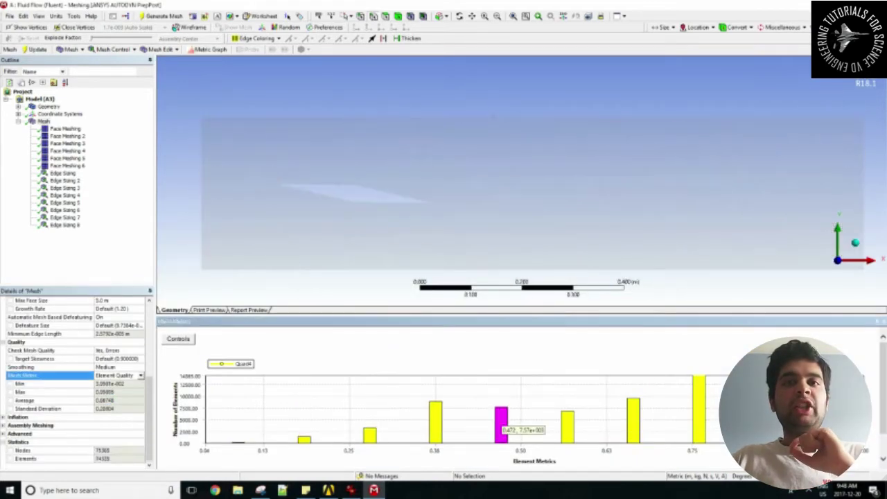
pyautogui.click(633, 419)
pyautogui.click(698, 413)
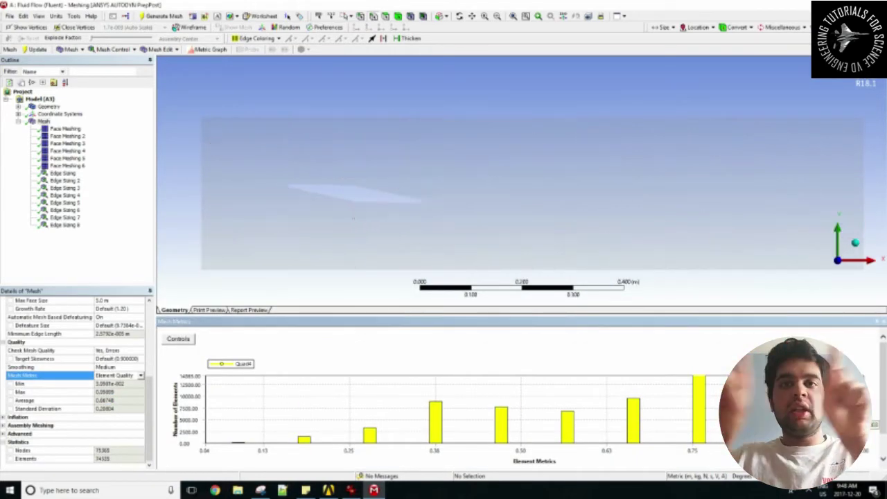
pyautogui.click(369, 433)
pyautogui.click(566, 426)
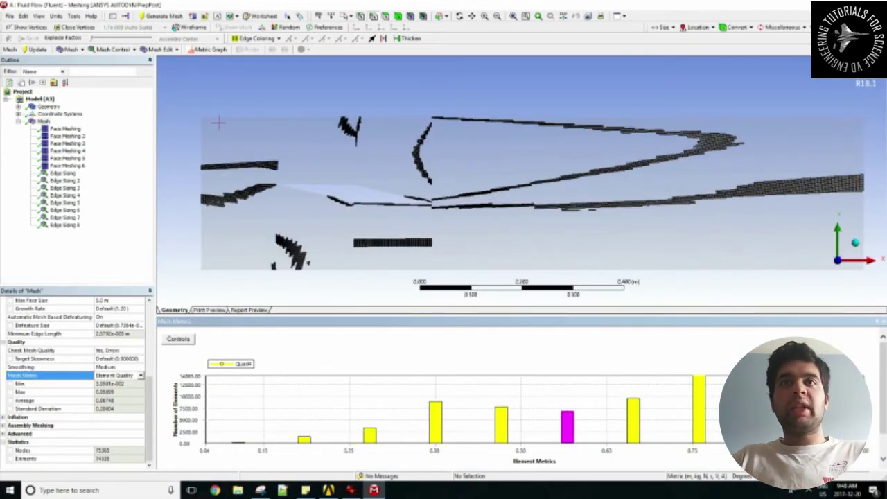
# - Expand the Geometry branch and edit the first item's properties, entering 0
pyautogui.click(18, 106)
pyautogui.click(76, 114)
pyautogui.click(69, 334)
pyautogui.write('0')
pyautogui.press('Return')
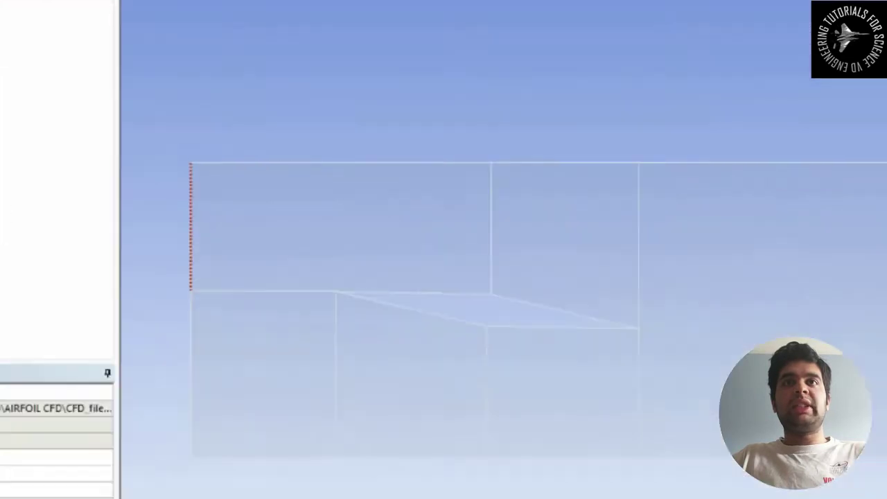
# - Create a named selection called FARFIELD from the outer boundary edges of the fluid domain
pyautogui.click(193, 203)
pyautogui.keyDown('ctrl'); pyautogui.click(212, 183); pyautogui.keyUp('ctrl')
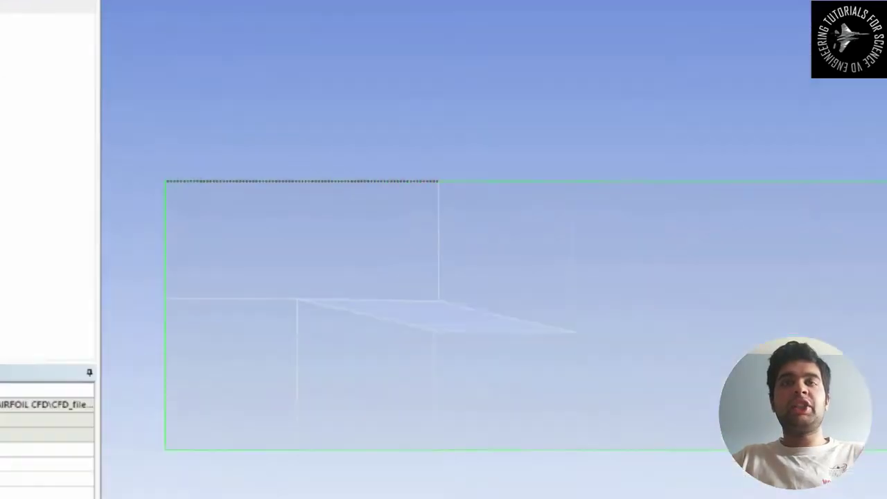
pyautogui.rightClick(259, 182)
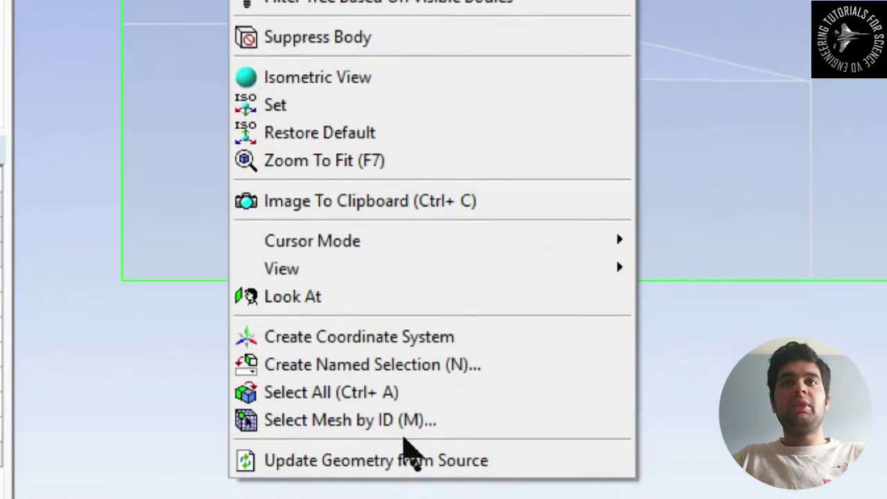
pyautogui.click(413, 366)
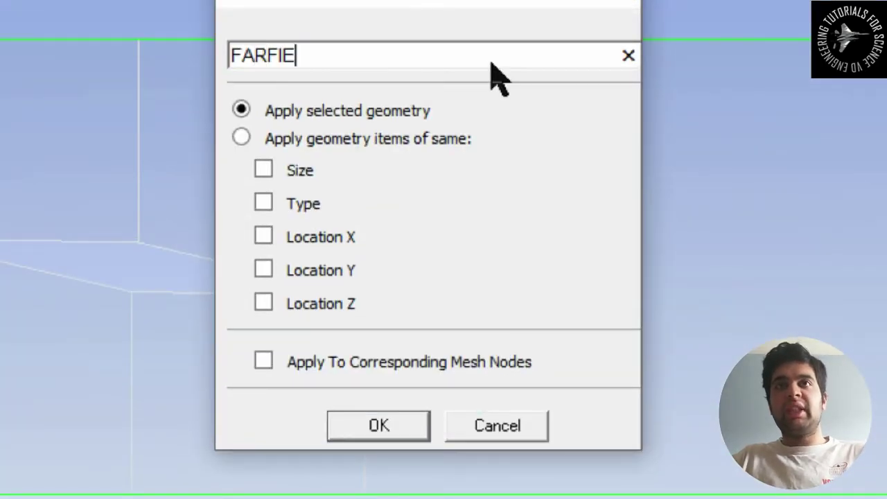
pyautogui.click(361, 424)
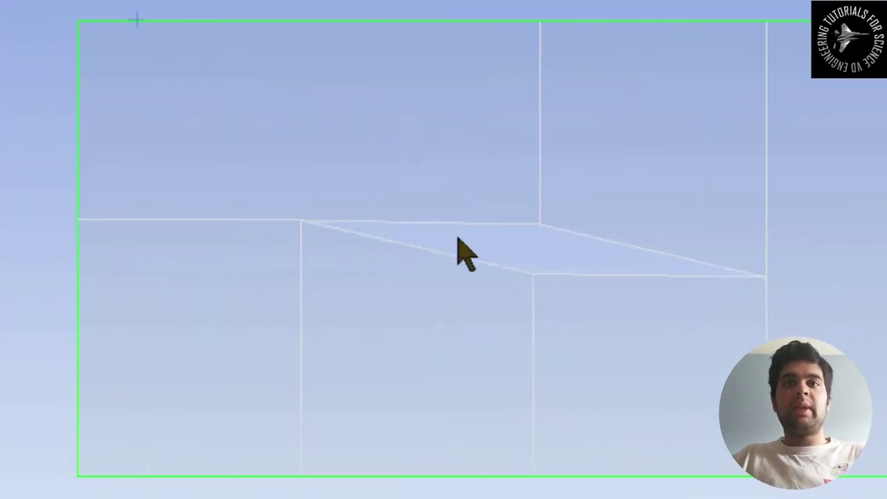
# - Create a named selection called FOILWALL from the four edges of the airfoil
pyautogui.click(466, 226)
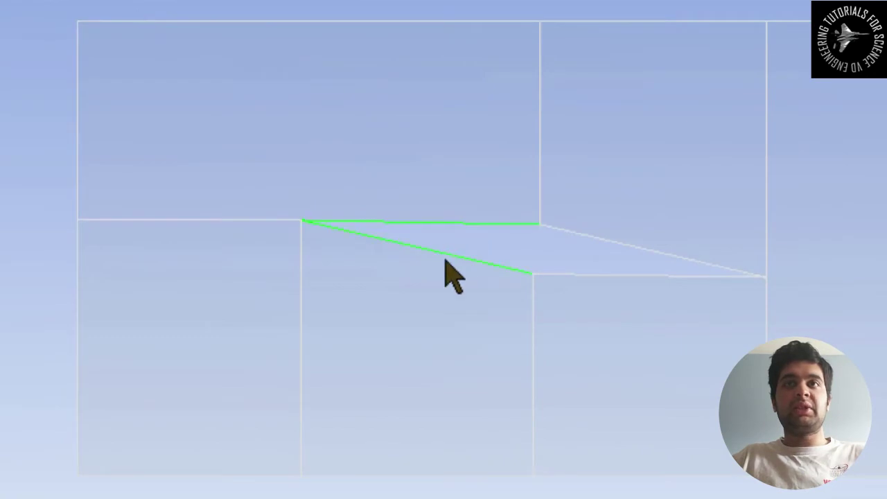
pyautogui.rightClick(577, 233)
pyautogui.click(663, 498)
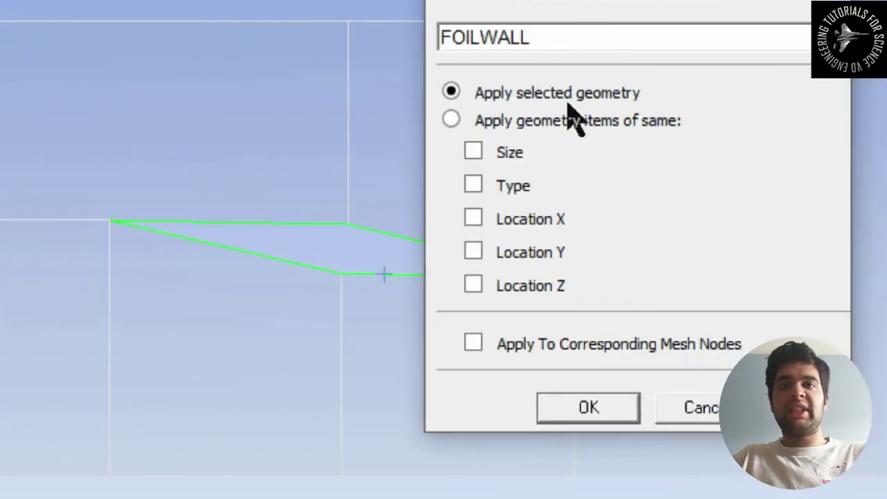
pyautogui.click(565, 408)
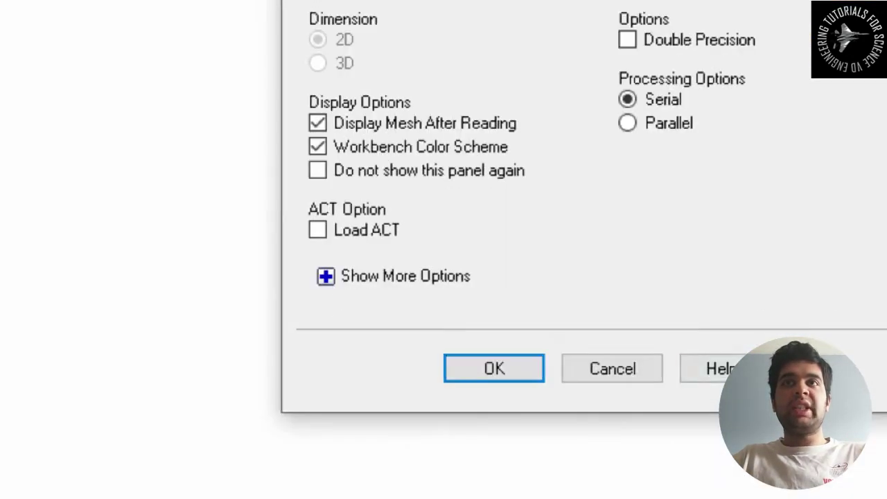
# - Start Fluent with double precision enabled and parallel processing on the local machine
pyautogui.click(690, 42)
pyautogui.click(660, 123)
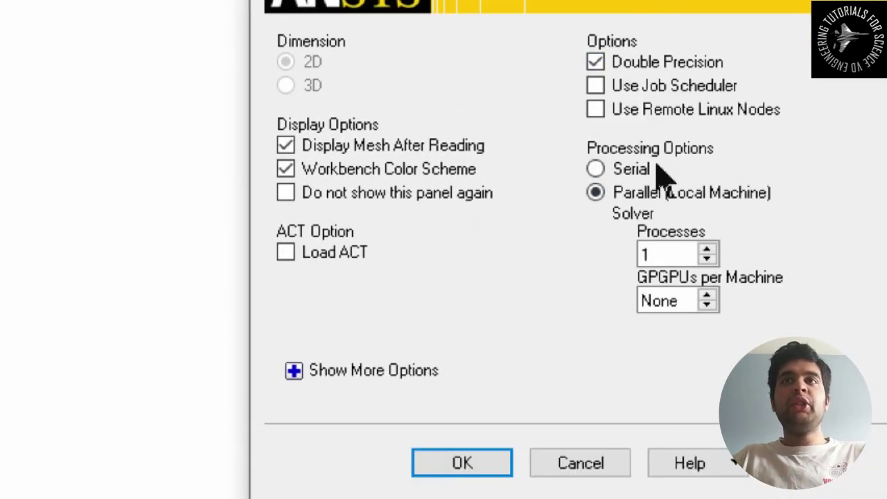
pyautogui.click(440, 463)
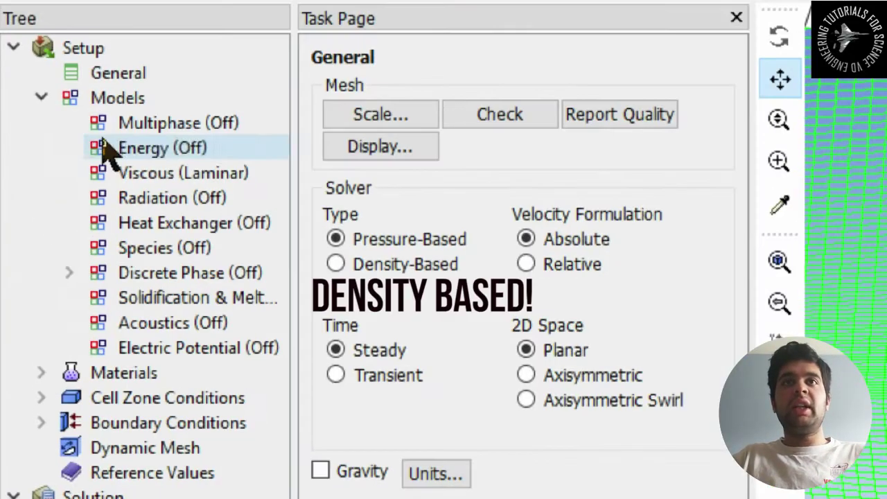
# - Enable the energy equation and set the viscous model to Realizable k-epsilon with standard wall functions
pyautogui.doubleClick(113, 143)
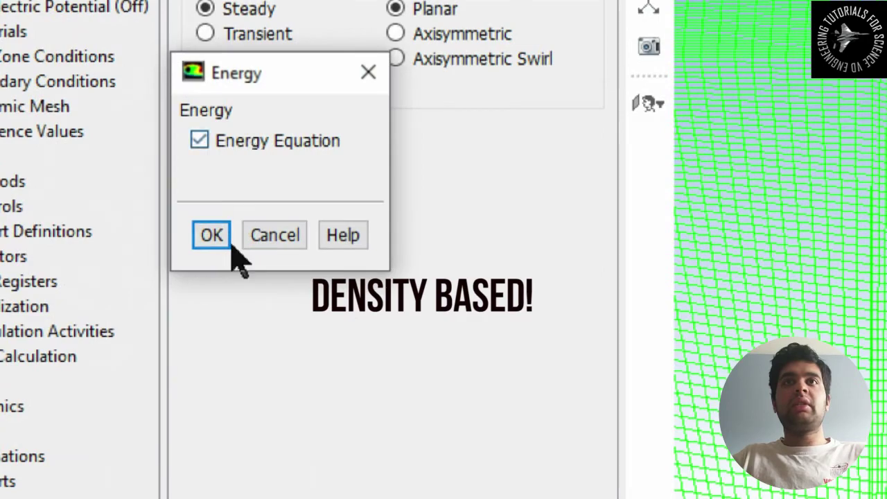
pyautogui.click(220, 239)
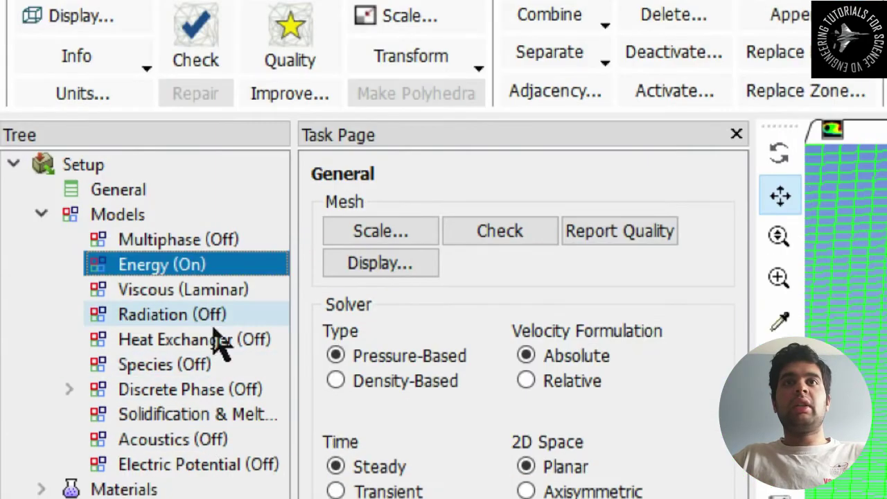
pyautogui.click(216, 292)
pyautogui.doubleClick(217, 293)
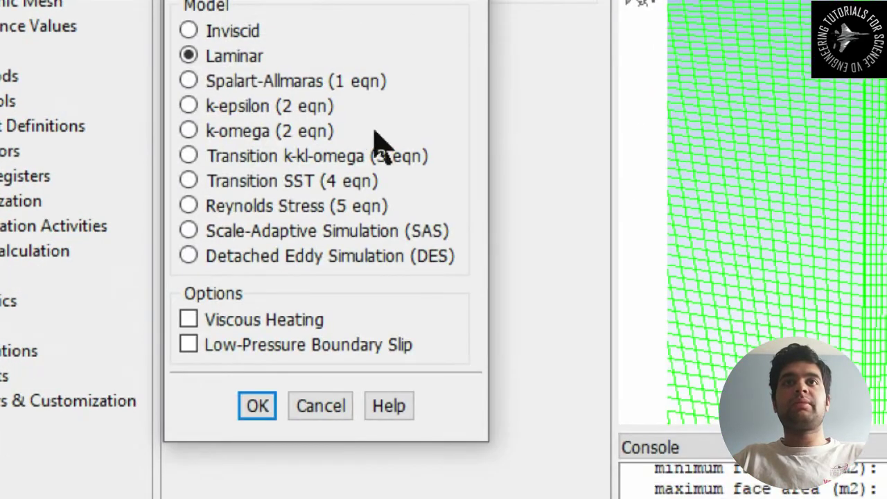
pyautogui.click(298, 108)
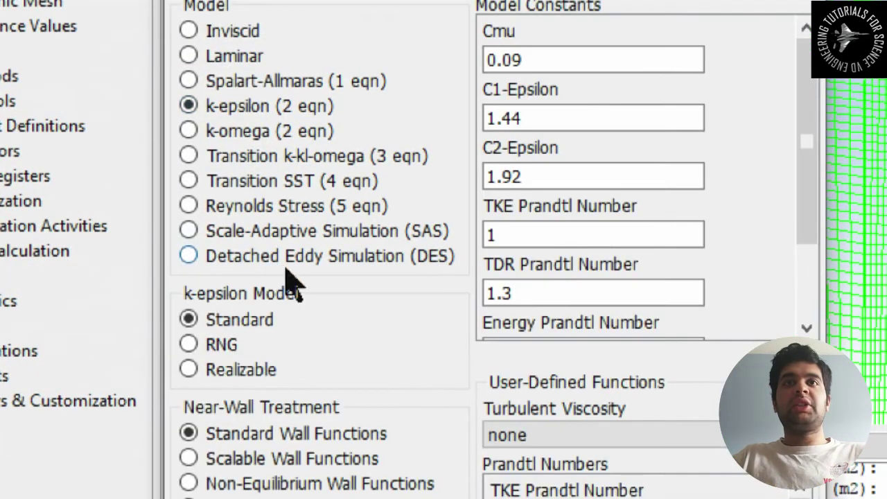
pyautogui.click(258, 368)
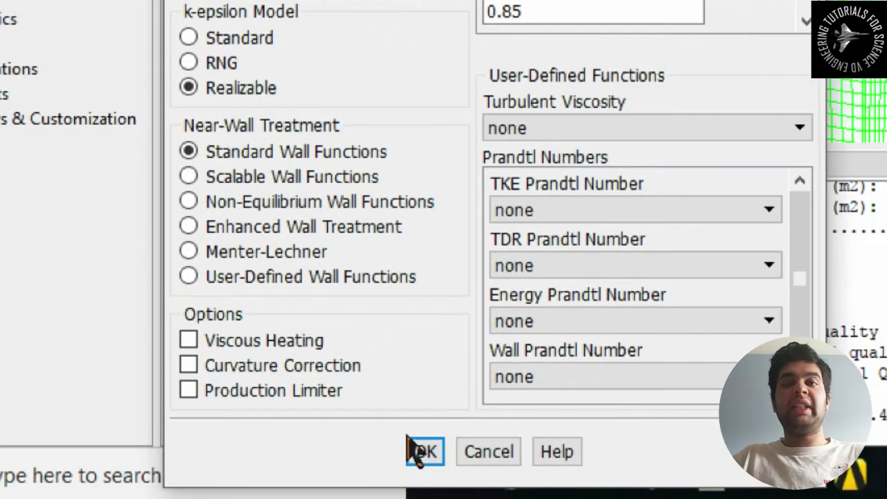
pyautogui.click(420, 498)
# - Set the density of the air material to ideal-gas
pyautogui.click(133, 138)
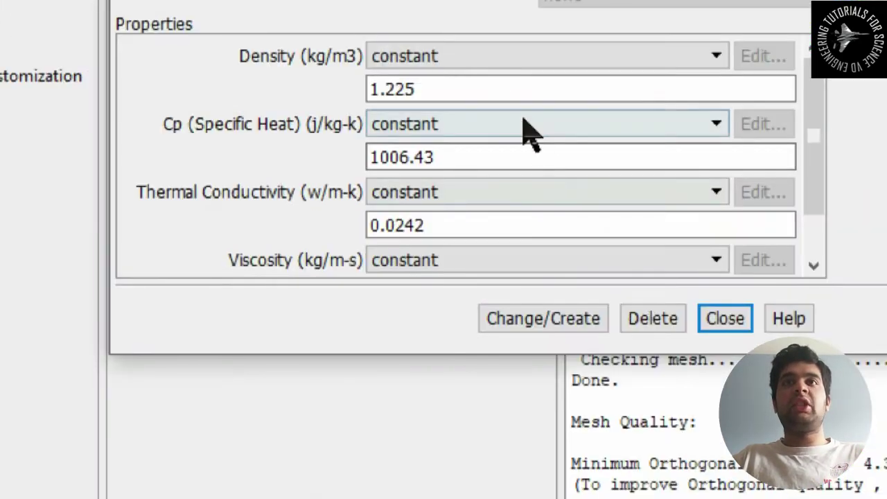
pyautogui.click(488, 71)
pyautogui.click(485, 115)
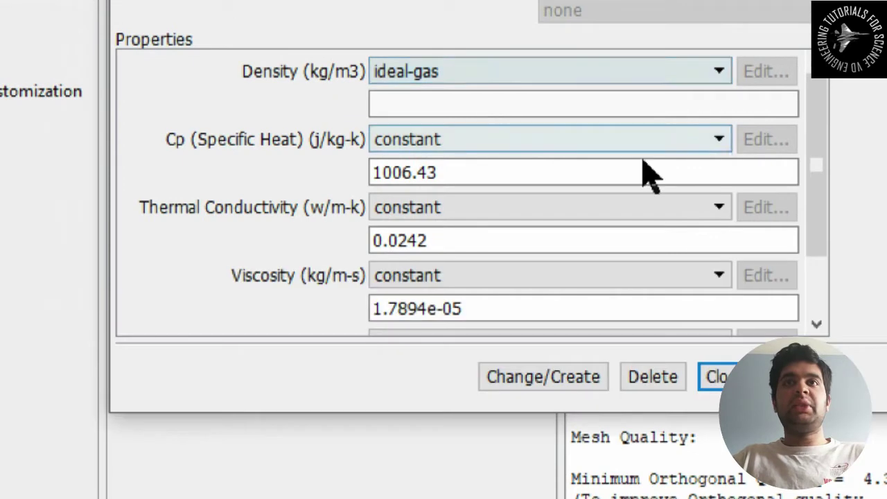
# - Set the viscosity of air to Sutherland with the Three Coefficient Method and save the material changes
pyautogui.scroll(-3, 650, 174)
pyautogui.click(462, 190)
pyautogui.click(467, 314)
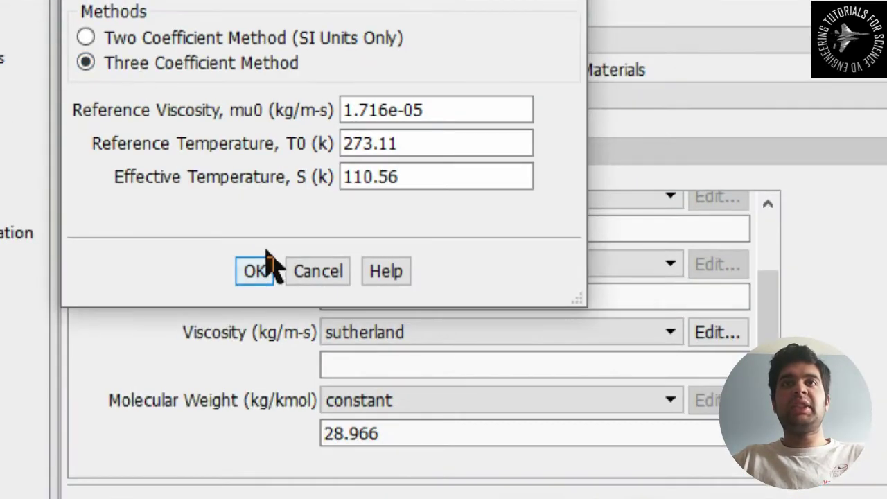
pyautogui.click(239, 40)
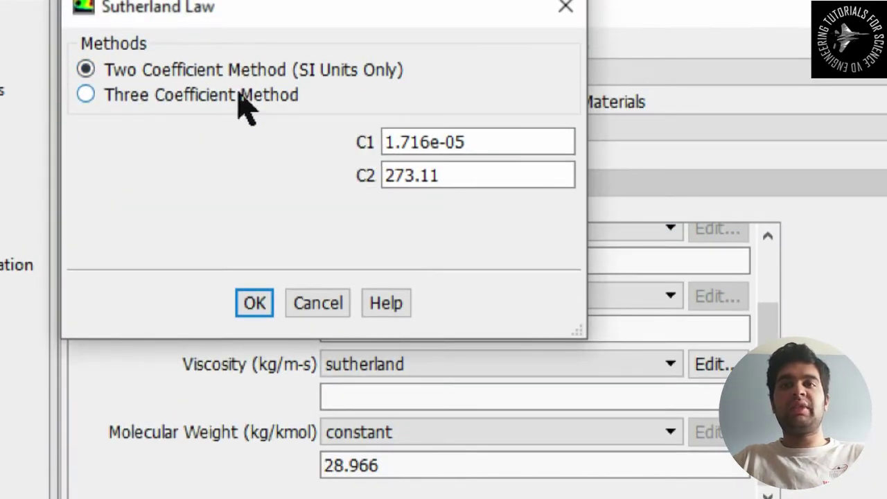
pyautogui.click(240, 94)
pyautogui.click(254, 303)
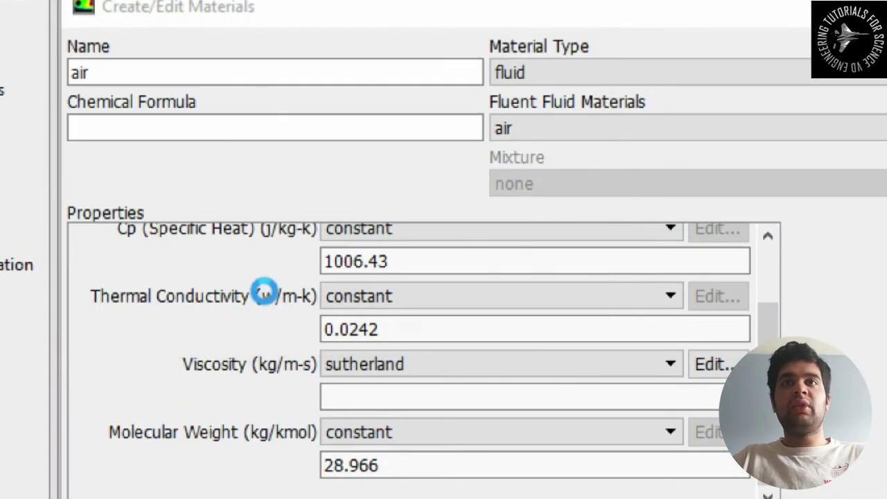
pyautogui.click(523, 293)
pyautogui.click(677, 290)
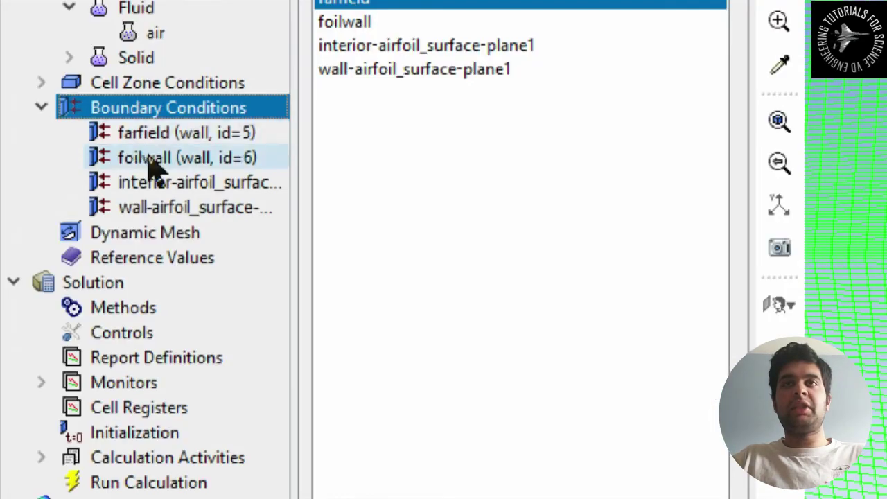
# - Change the boundary type of the farfield zone to pressure-far-field
pyautogui.click(439, 93)
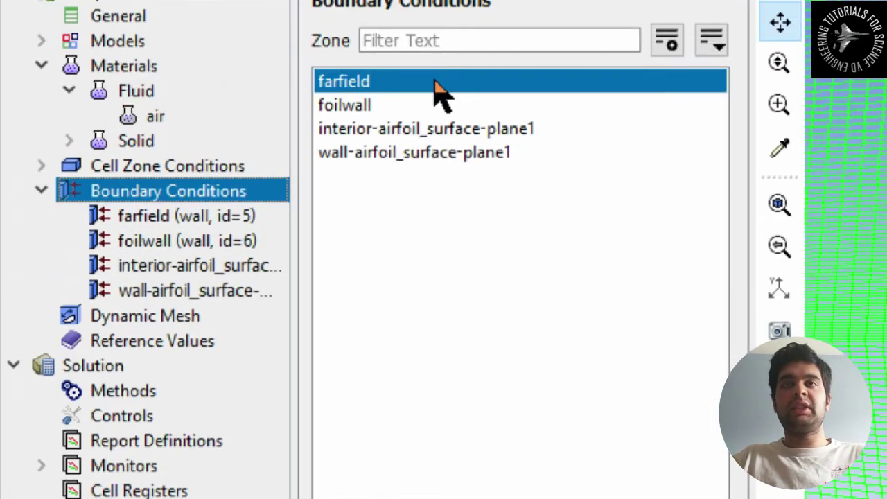
pyautogui.click(565, 311)
pyautogui.click(528, 413)
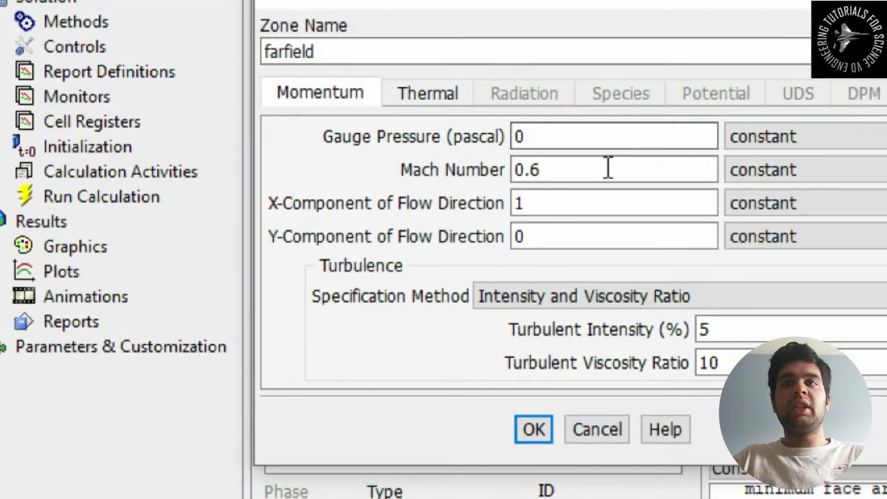
# - Set the farfield's Mach number to 2.0 and gauge pressure to 69000 Pa, and edit its thermal temperature
pyautogui.doubleClick(609, 169)
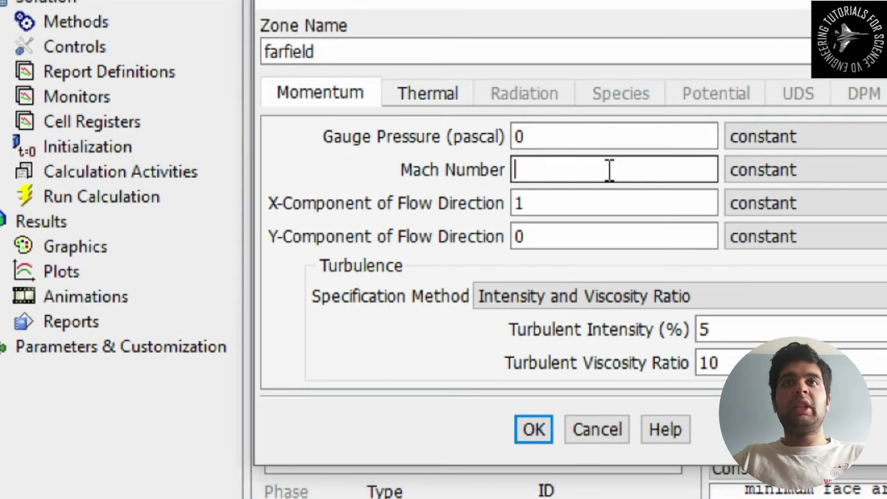
pyautogui.doubleClick(601, 139)
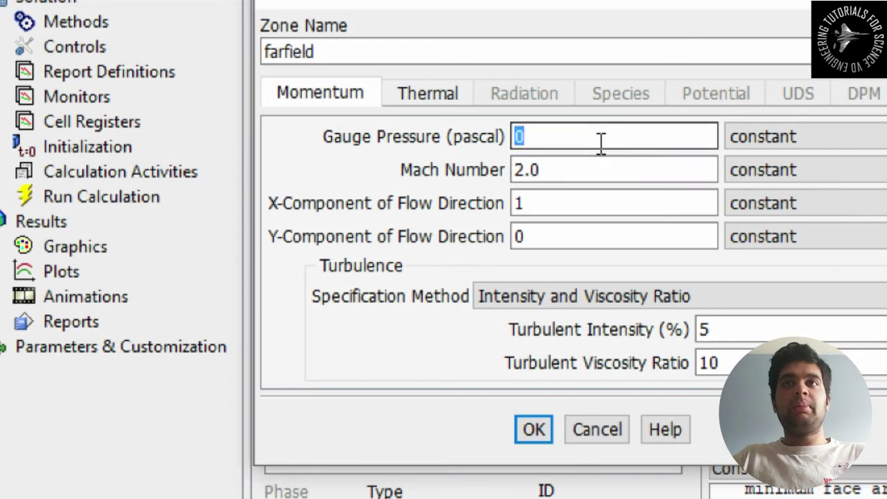
pyautogui.click(428, 93)
pyautogui.doubleClick(435, 137)
pyautogui.write('25')
pyautogui.click(321, 92)
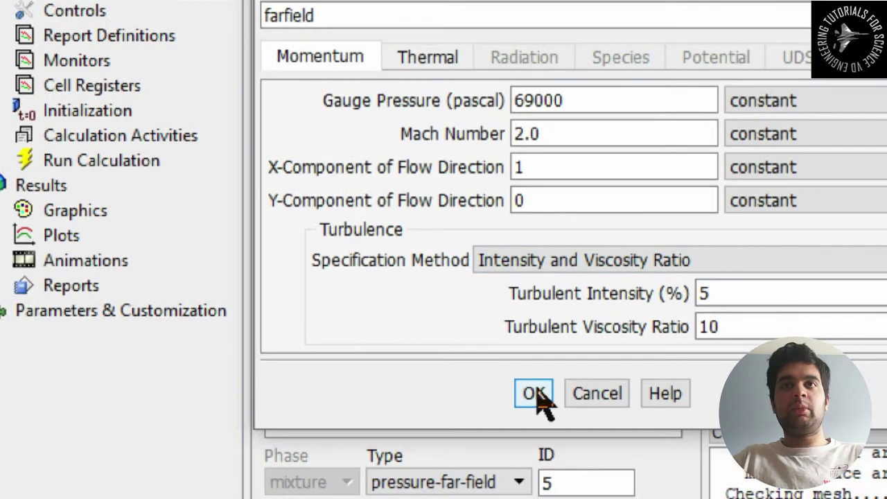
pyautogui.click(535, 431)
# - Check the types of the remaining boundary zones and edit the operating pressure in the operating conditions
pyautogui.click(356, 79)
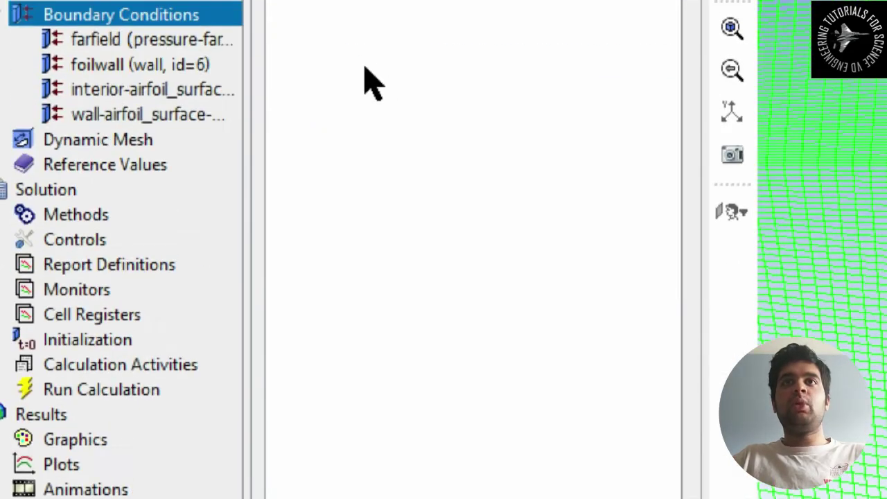
pyautogui.click(382, 126)
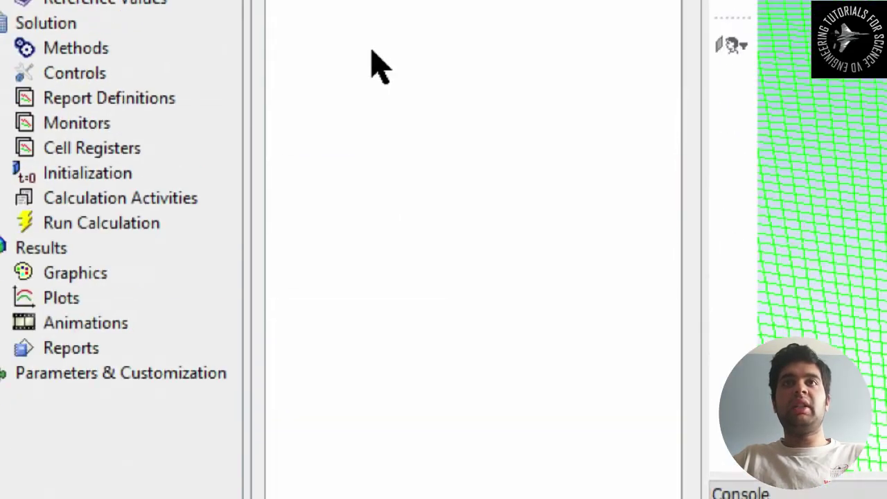
pyautogui.click(372, 138)
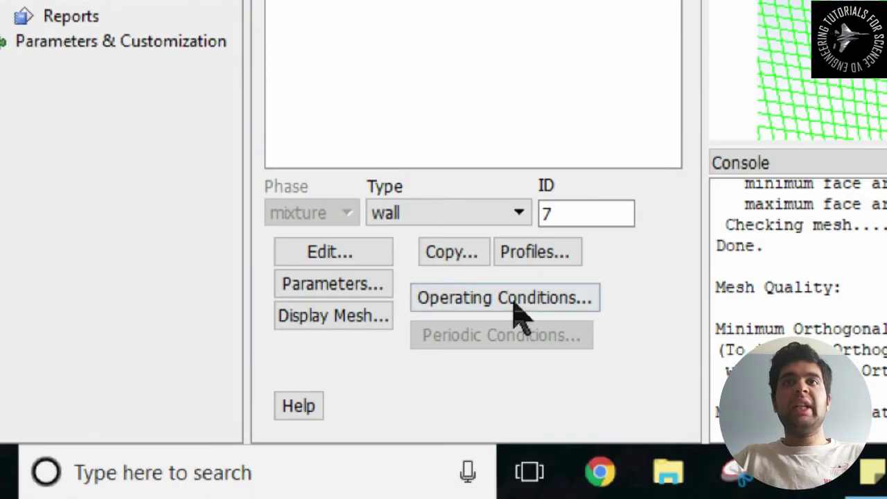
pyautogui.click(512, 298)
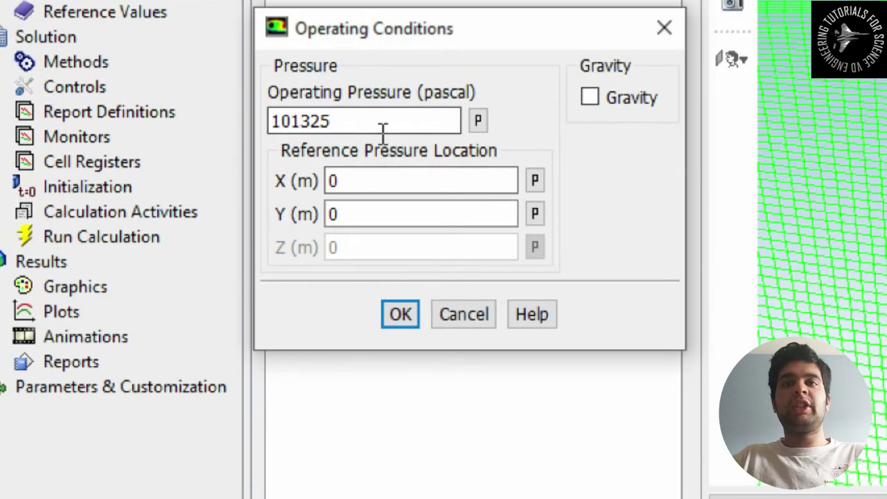
pyautogui.doubleClick(382, 130)
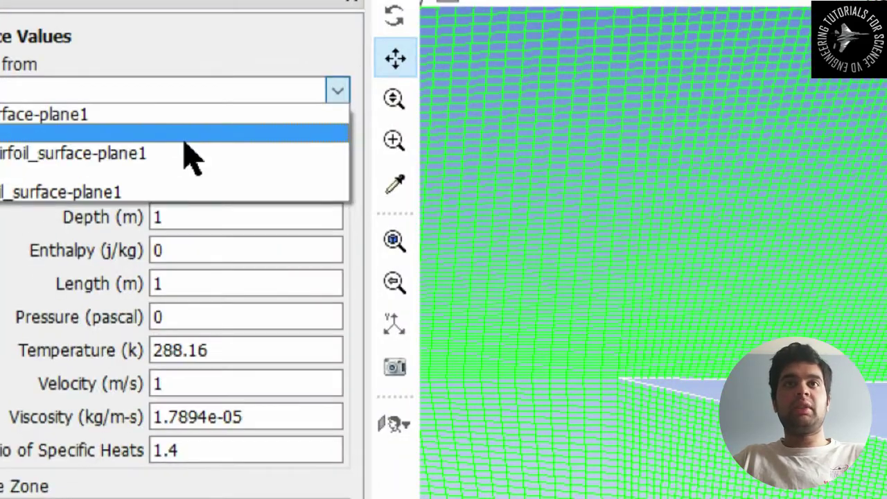
# - Compute the reference values from the farfield and check the pressure, temperature and velocity
pyautogui.click(169, 140)
pyautogui.moveTo(240, 324); pyautogui.dragTo(147, 330)
pyautogui.moveTo(190, 354); pyautogui.dragTo(113, 355)
pyautogui.tripleClick(289, 388)
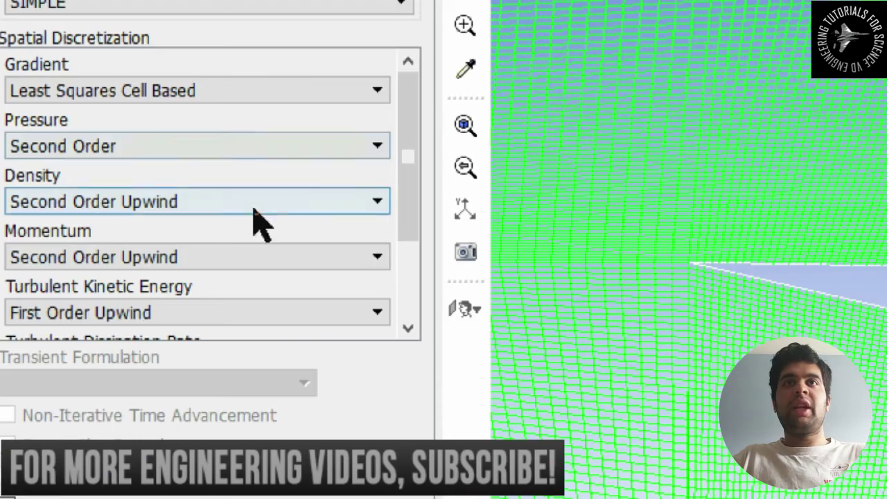
# - Set the spatial discretization of turbulent dissipation rate and turbulent kinetic energy to Second Order Upwind
pyautogui.scroll(-3, 261, 223)
pyautogui.click(243, 240)
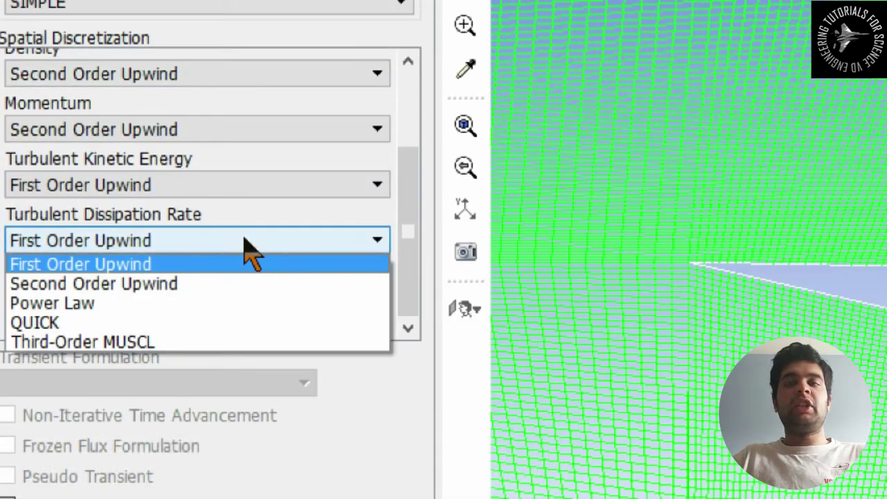
pyautogui.click(232, 284)
pyautogui.click(205, 185)
pyautogui.click(197, 233)
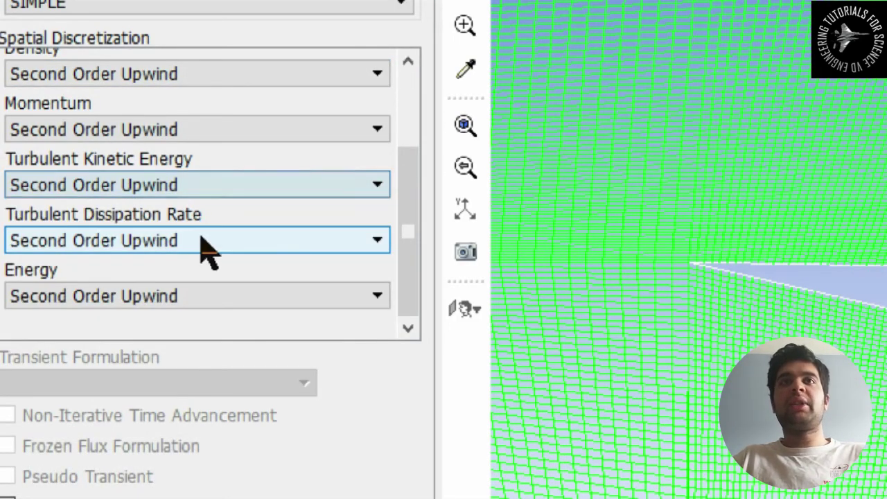
pyautogui.scroll(3, 208, 250)
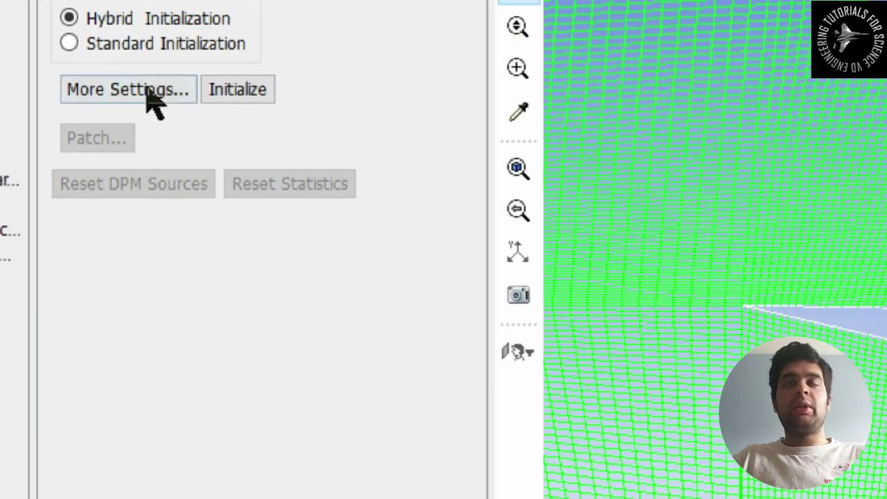
# - Switch to standard initialization, compute the initial values from the farfield, and initialize the solution
pyautogui.click(158, 61)
pyautogui.click(166, 127)
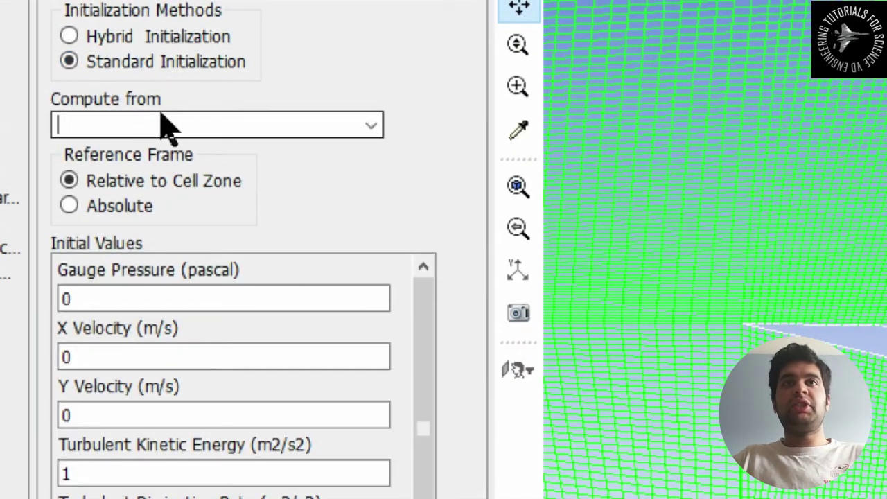
pyautogui.click(370, 125)
pyautogui.click(361, 147)
pyautogui.click(371, 125)
pyautogui.click(346, 168)
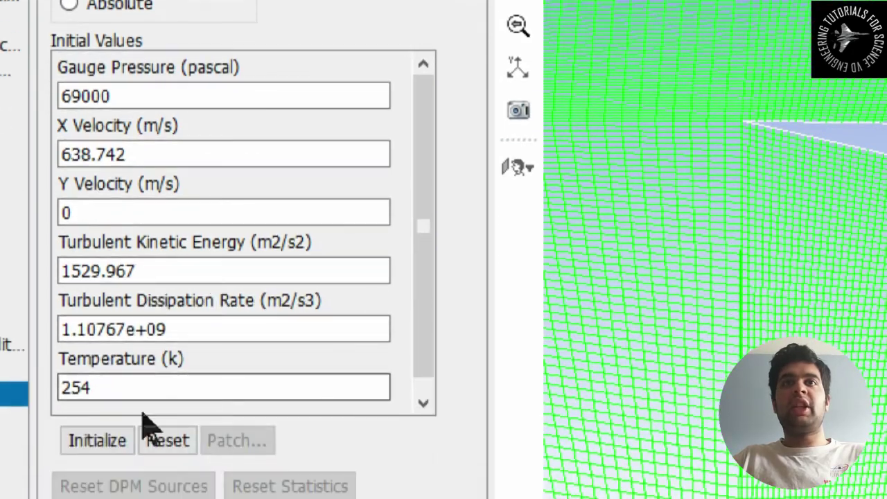
pyautogui.click(111, 426)
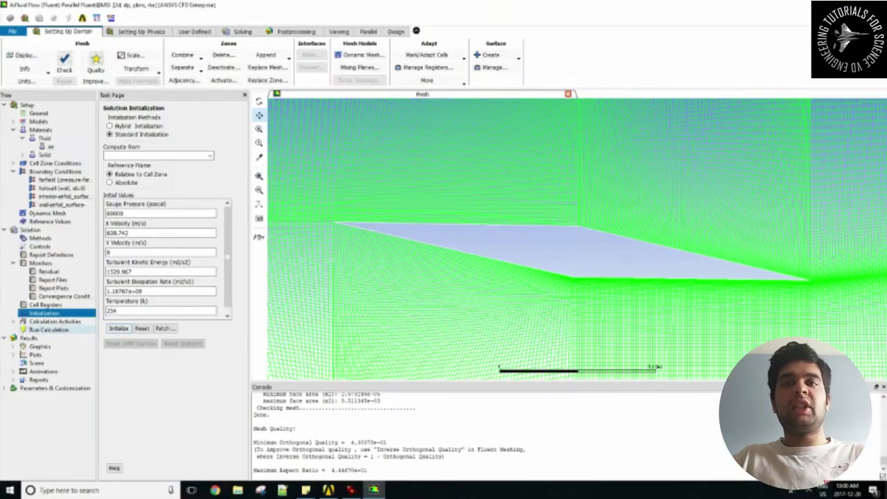
# - Check the case setup for recommendations before running the calculation
pyautogui.doubleClick(56, 321)
pyautogui.doubleClick(49, 363)
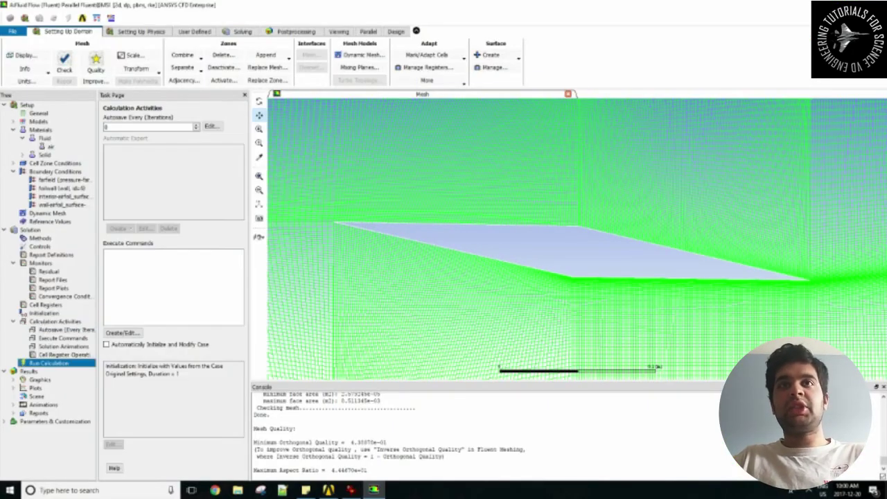
pyautogui.click(122, 119)
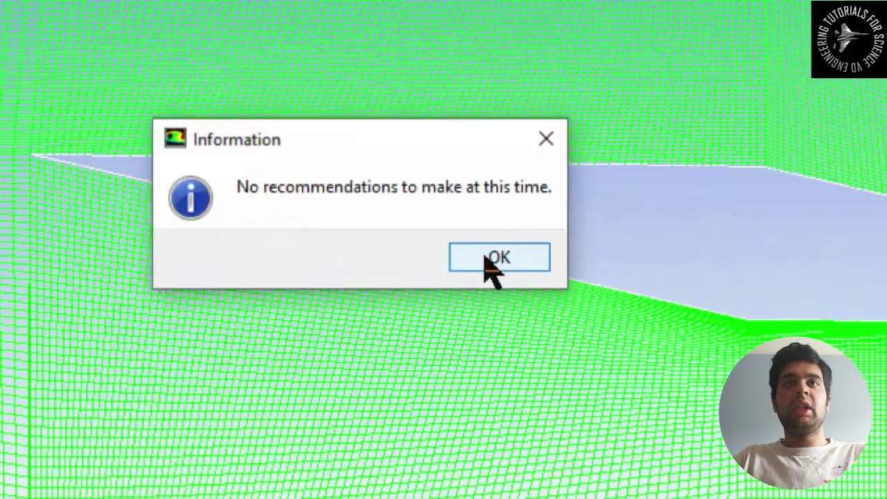
pyautogui.click(490, 254)
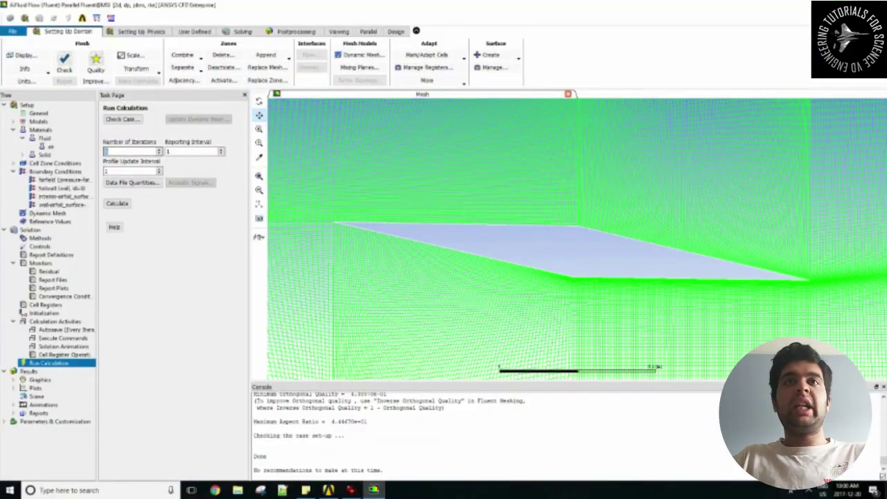
# - Add further pressure and velocity quantities to the data file for postprocessing, and run the calculation for 55 iterations
pyautogui.click(131, 183)
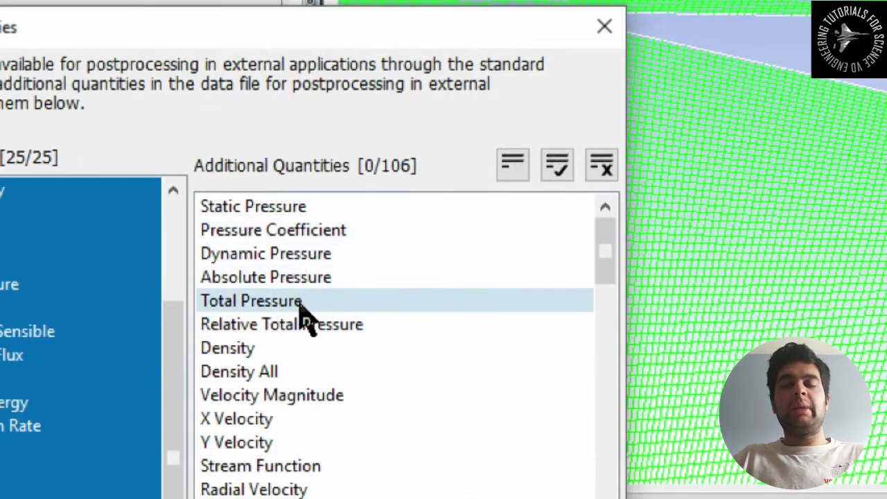
pyautogui.click(252, 333)
pyautogui.click(303, 208)
pyautogui.scroll(-2, 287, 395)
pyautogui.click(287, 396)
pyautogui.scroll(-9, 297, 347)
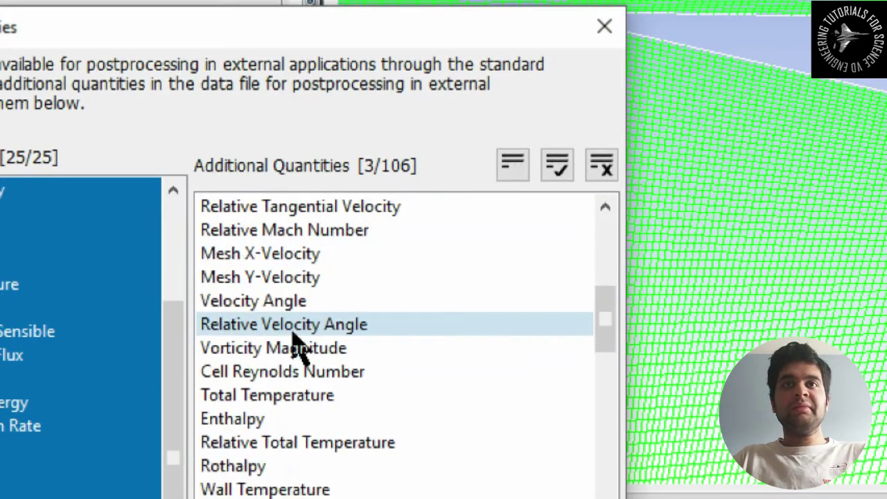
pyautogui.click(304, 350)
pyautogui.click(302, 301)
pyautogui.scroll(-2, 316, 409)
pyautogui.click(315, 394)
pyautogui.scroll(-10, 316, 332)
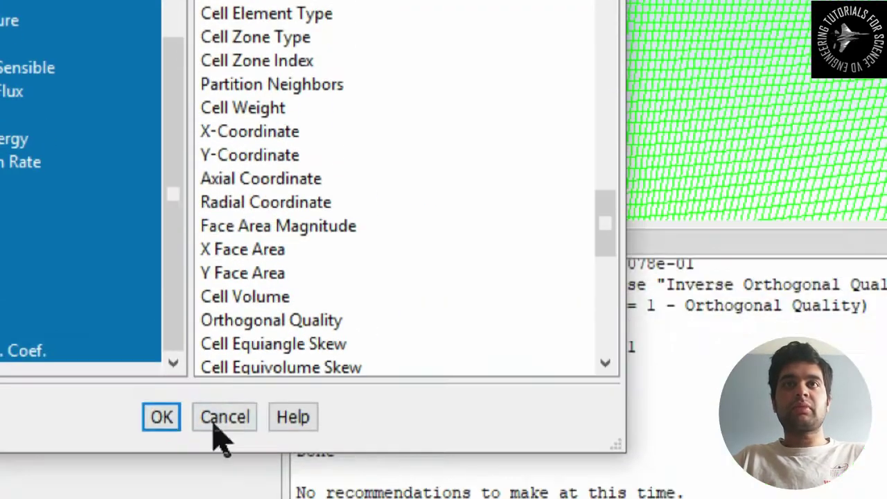
pyautogui.click(161, 416)
pyautogui.click(117, 203)
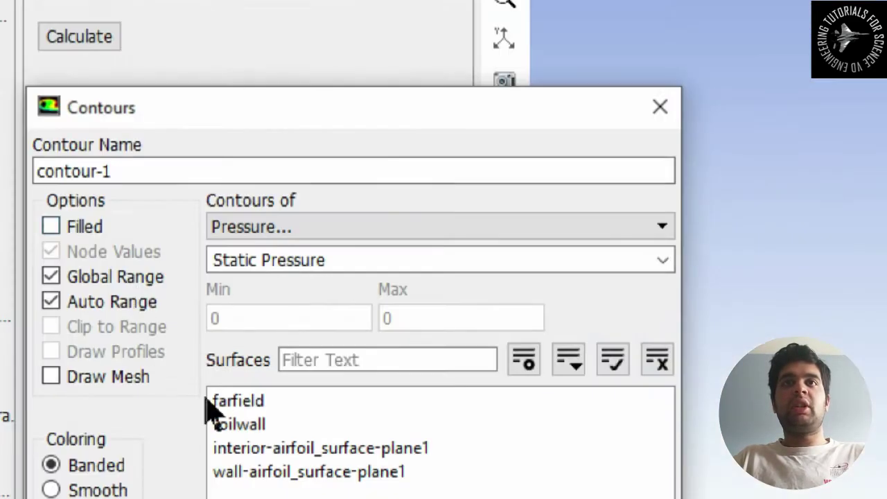
# - Display filled velocity contours of Mach Number for contour-1 and close the contour settings
pyautogui.click(188, 258)
pyautogui.click(248, 197)
pyautogui.click(661, 168)
pyautogui.click(576, 312)
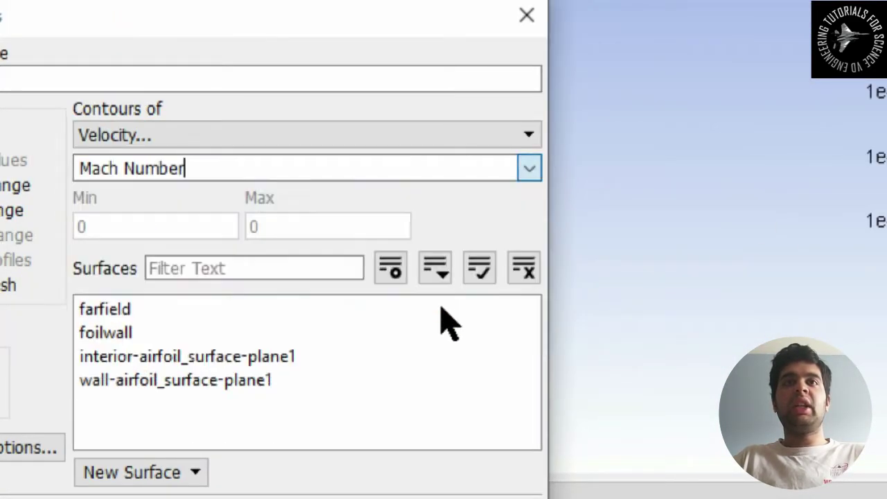
pyautogui.click(51, 134)
pyautogui.click(517, 432)
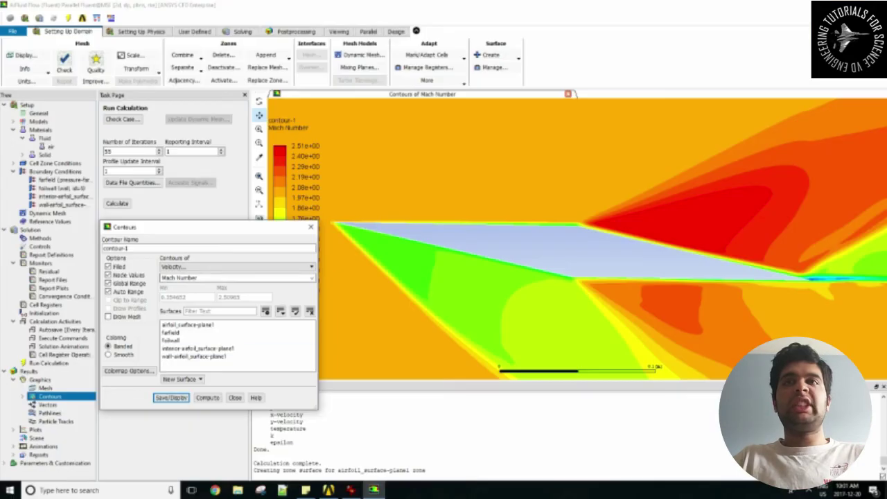
pyautogui.click(309, 226)
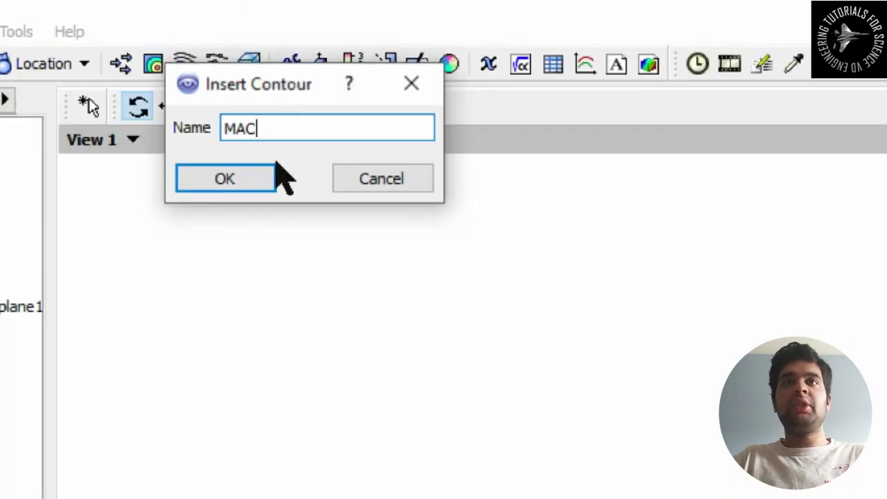
# - In CFD-Post, insert a contour named MACH NUMBER, set its variable to Mach Number, and choose its location
pyautogui.click(273, 175)
pyautogui.click(273, 194)
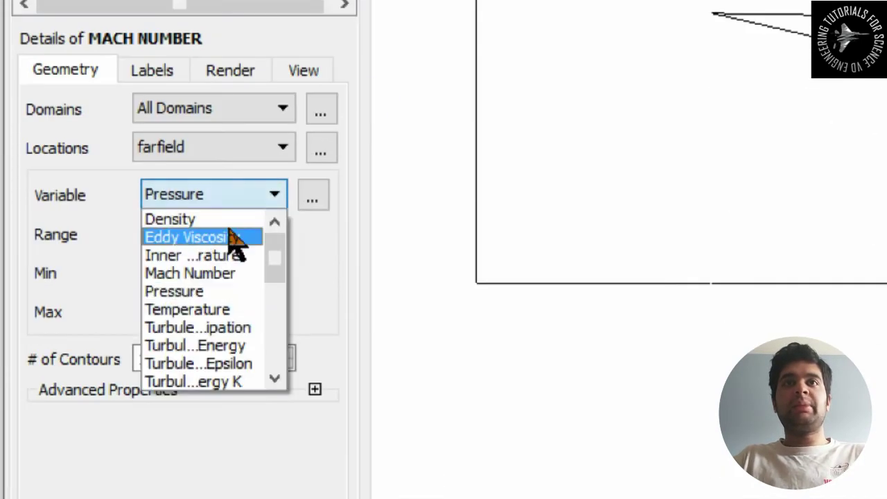
pyautogui.click(228, 271)
pyautogui.click(179, 147)
pyautogui.click(170, 210)
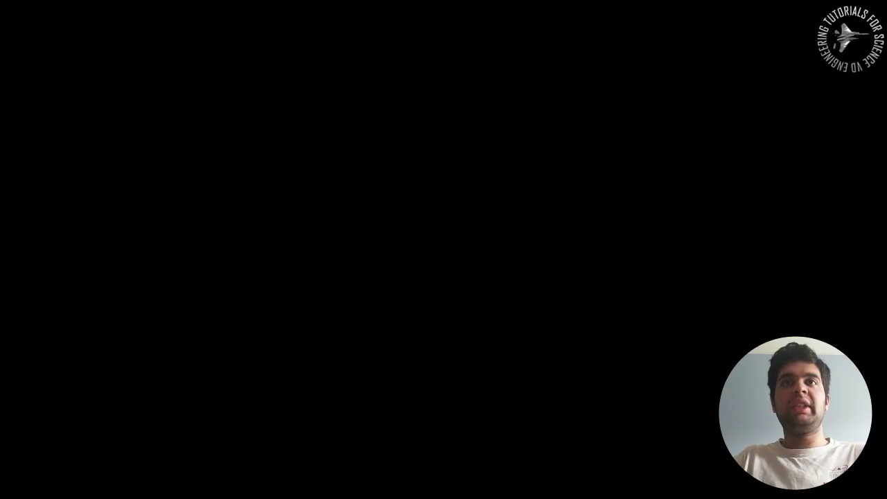